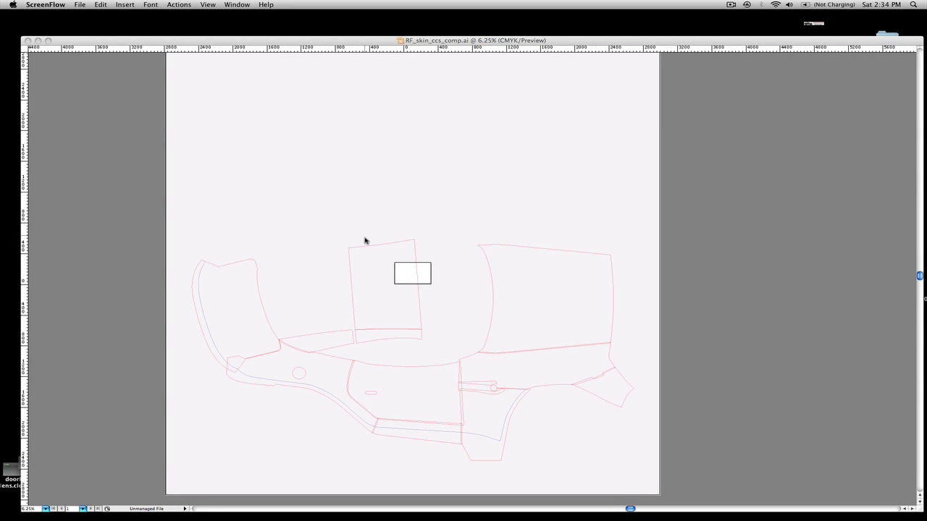
Step: Bring the RF_skin_ccs_comp.ai skin template window to the front in Illustrator
click(362, 44)
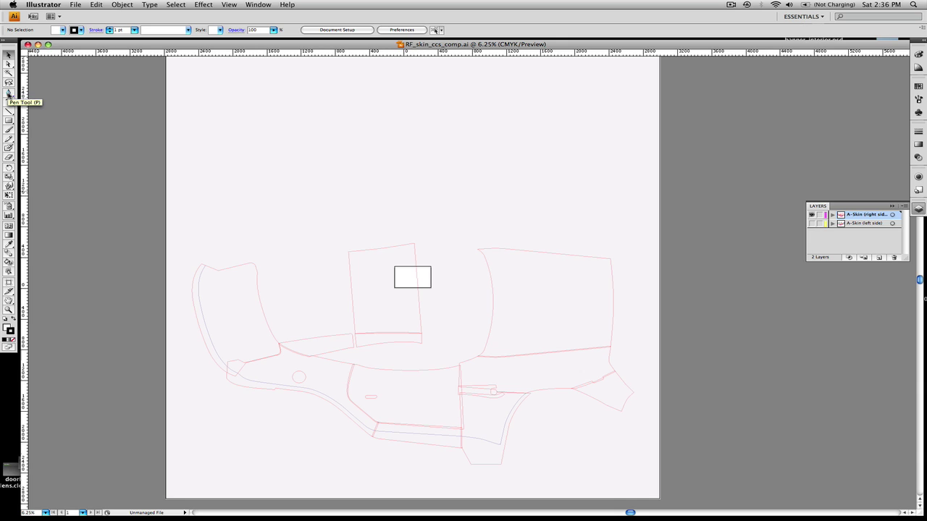
Step: Draw a four-anchor zigzag path with the Pen tool in the empty area above the skin outlines
click(10, 94)
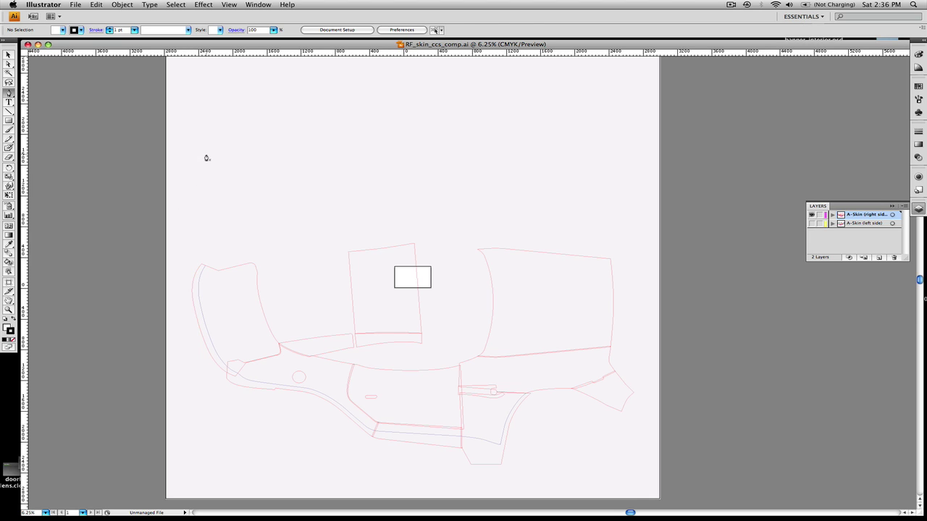
click(205, 154)
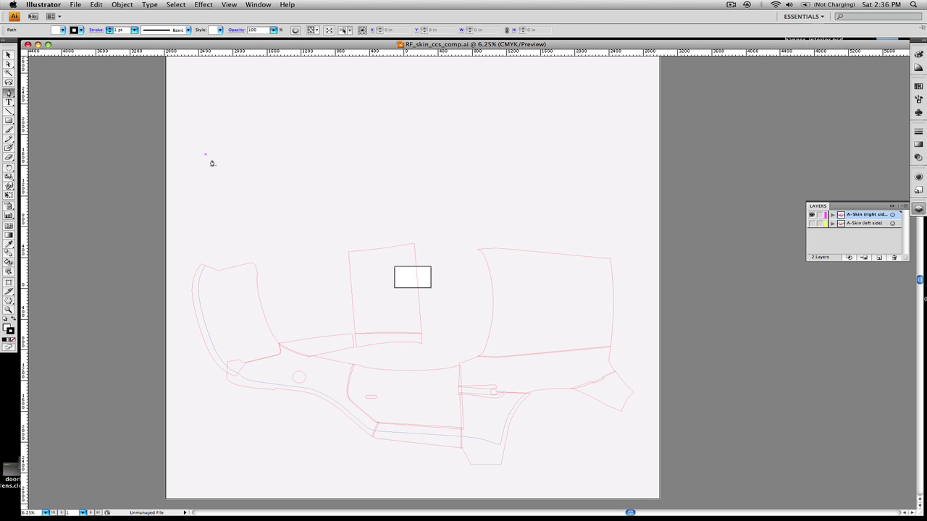
click(315, 188)
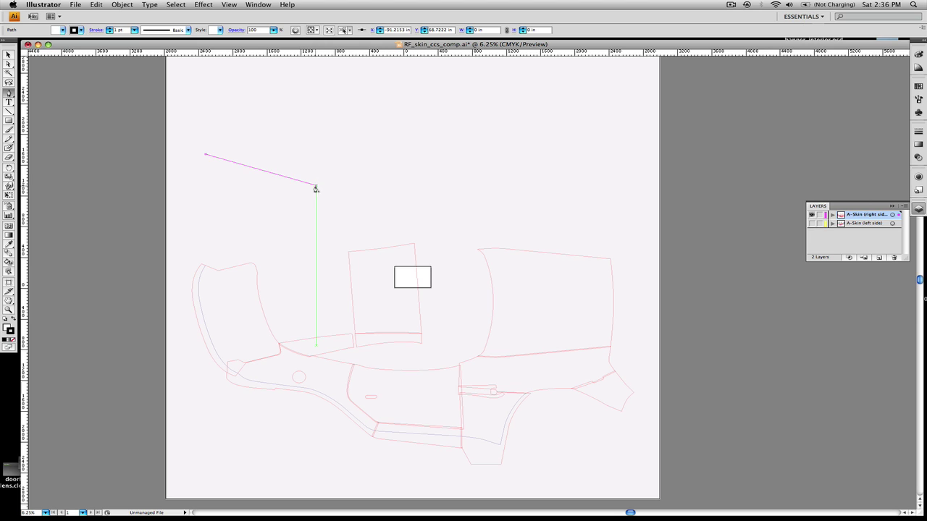
click(428, 126)
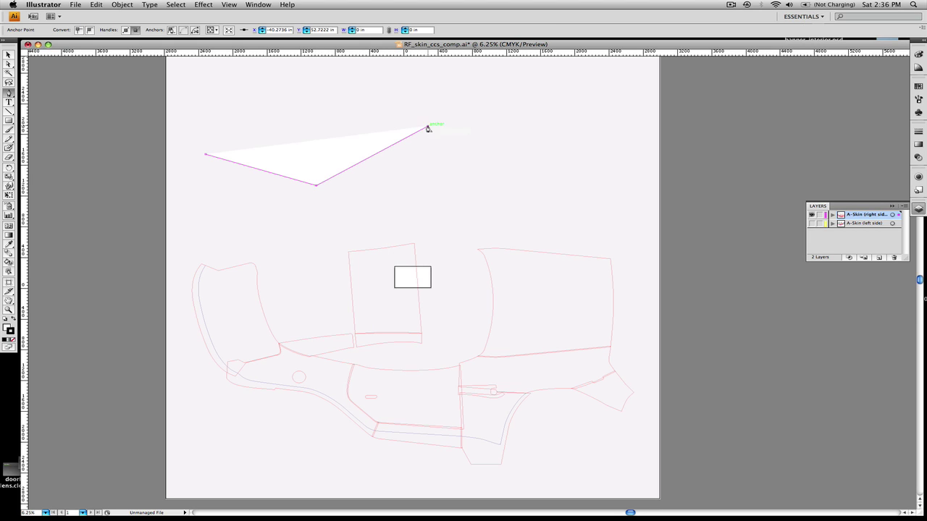
click(530, 167)
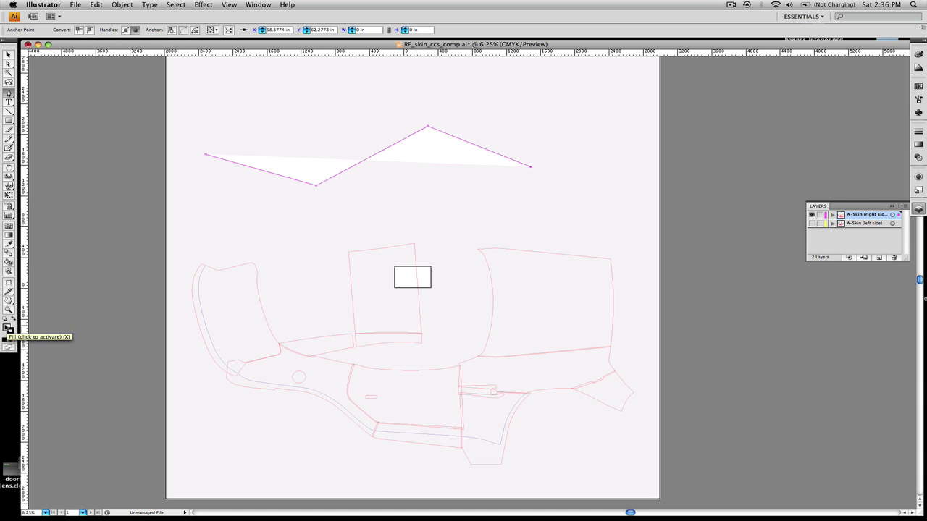
Step: Toggle between the fill and stroke swatches, ending with fill in front
click(7, 328)
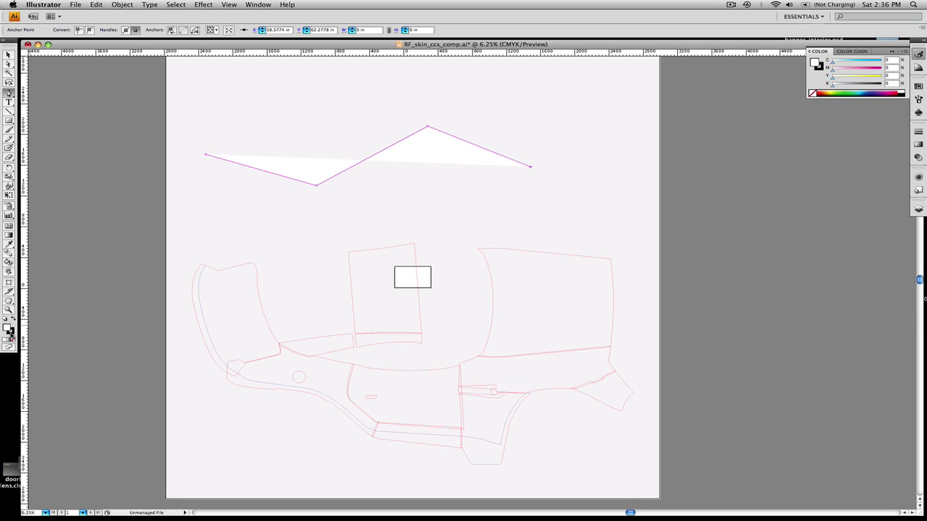
click(11, 333)
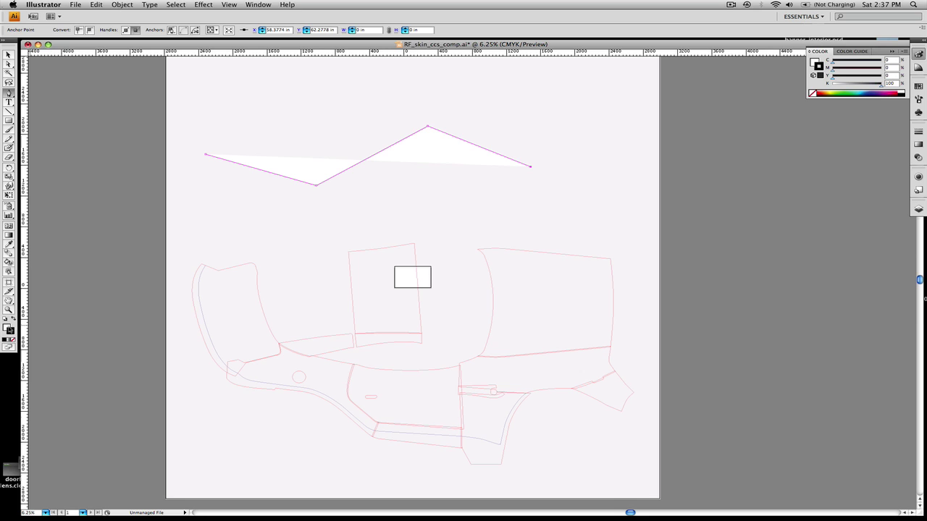
key(x)
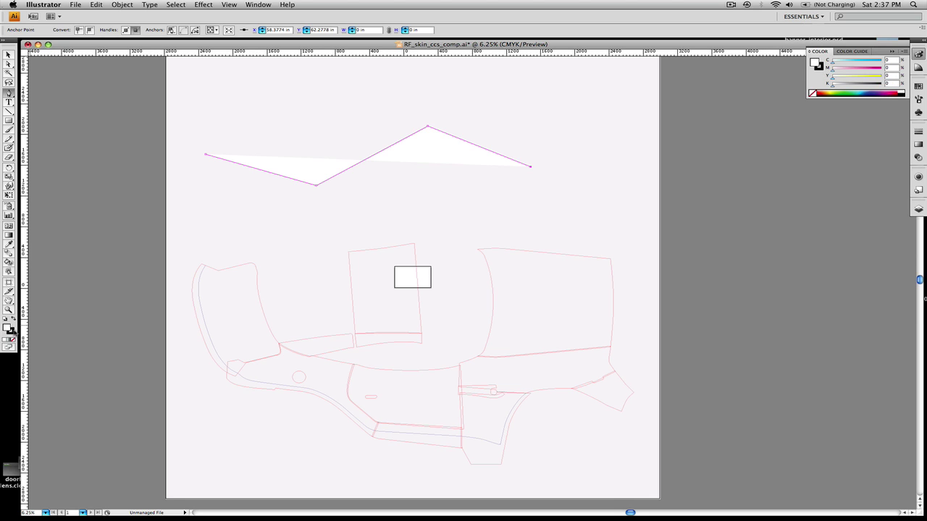
Step: Select the zigzag path with the Selection tool
click(9, 54)
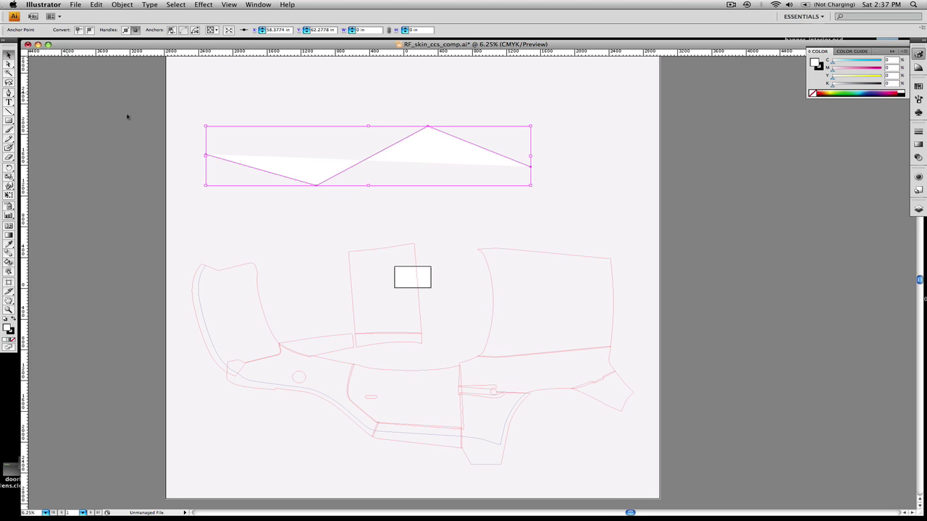
click(217, 120)
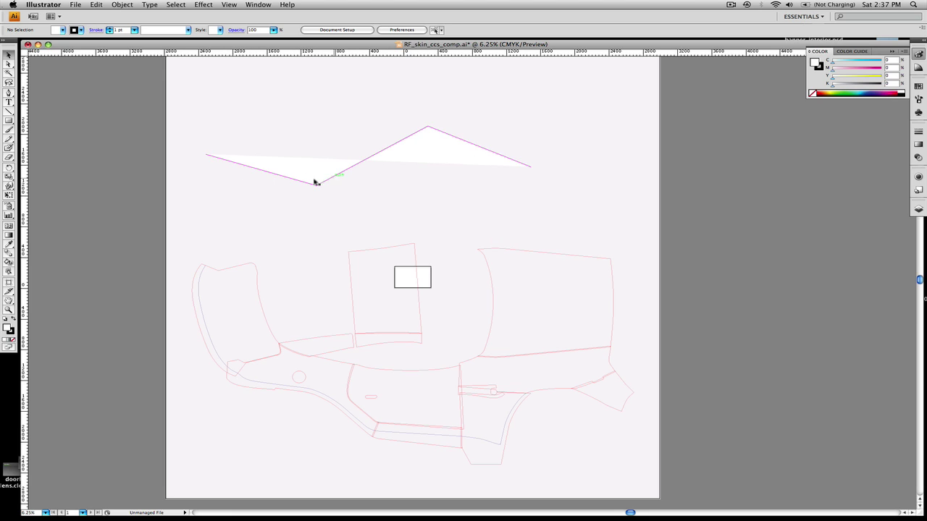
click(281, 182)
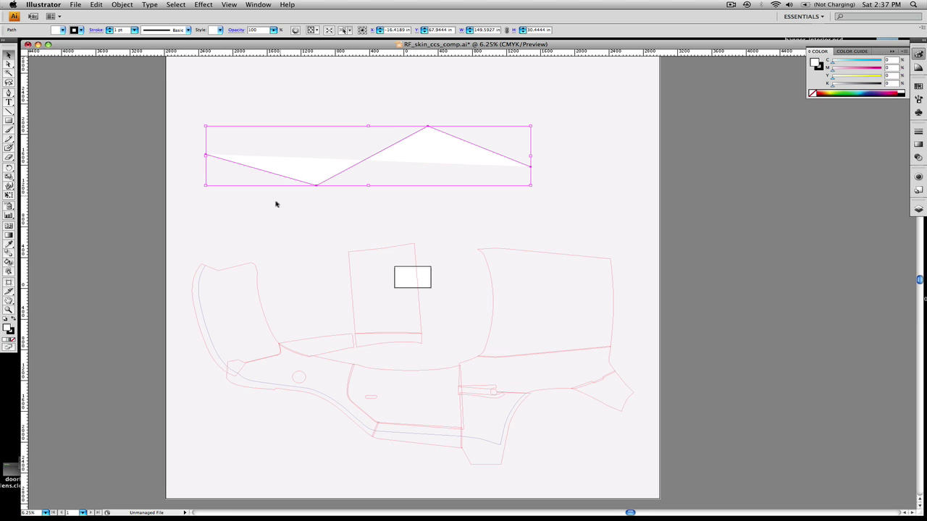
Step: Delete the zigzag path, set fill to None and make stroke the active colour
key(Delete)
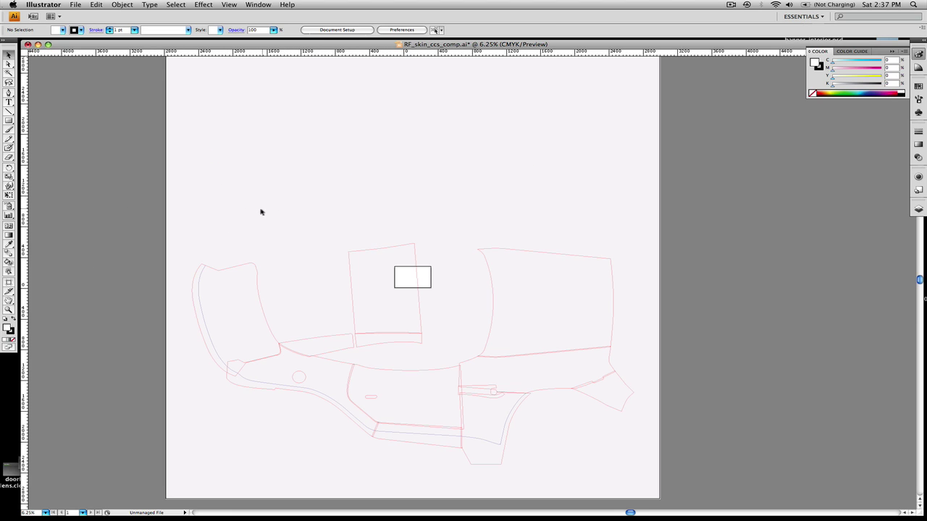
click(10, 340)
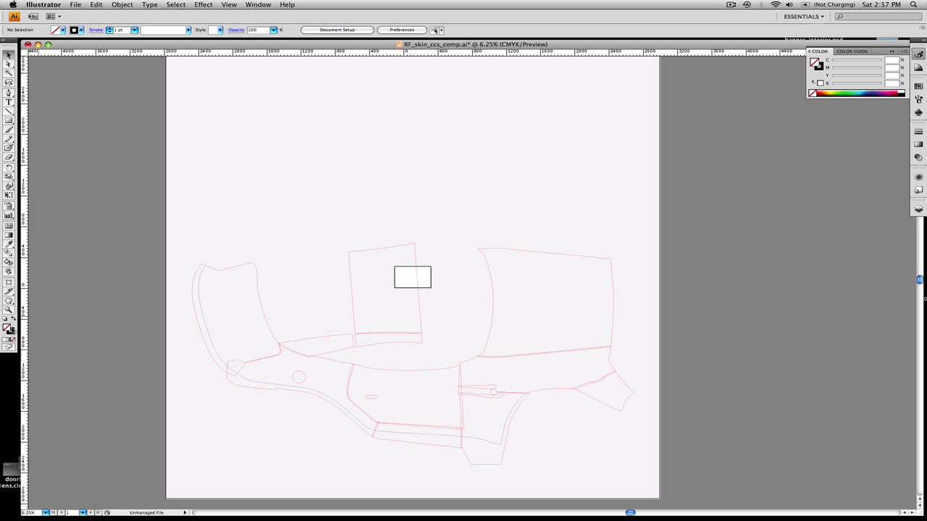
click(12, 333)
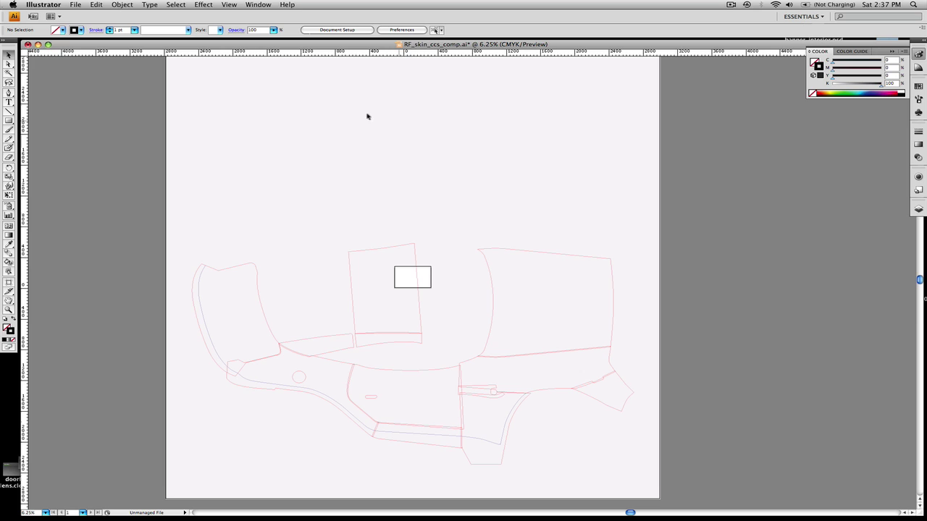
Step: With the Pen tool ready, set the stroke weight to 6 pt in the Stroke panel
click(10, 93)
click(918, 132)
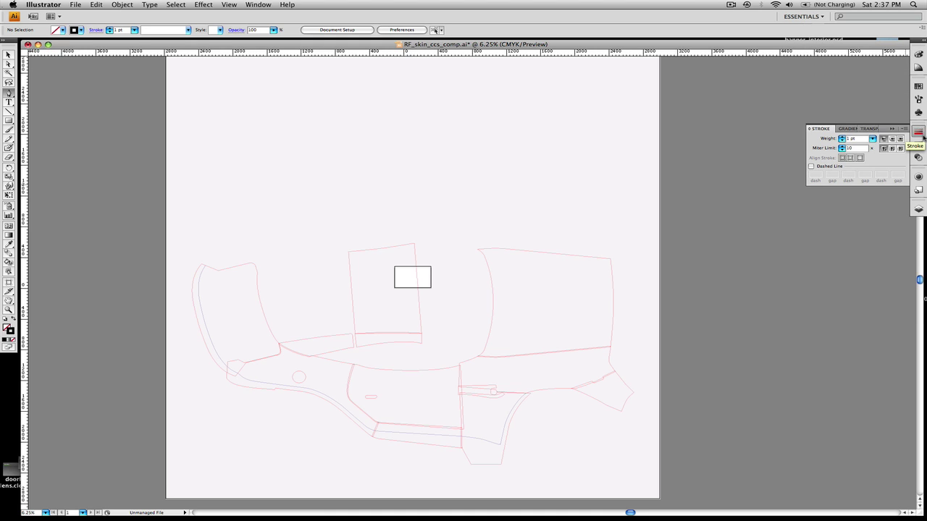
click(873, 138)
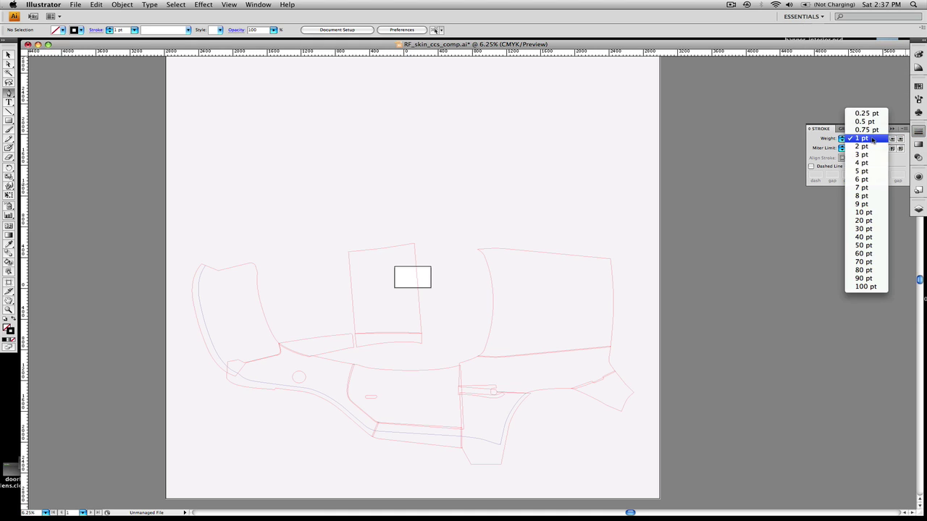
click(861, 180)
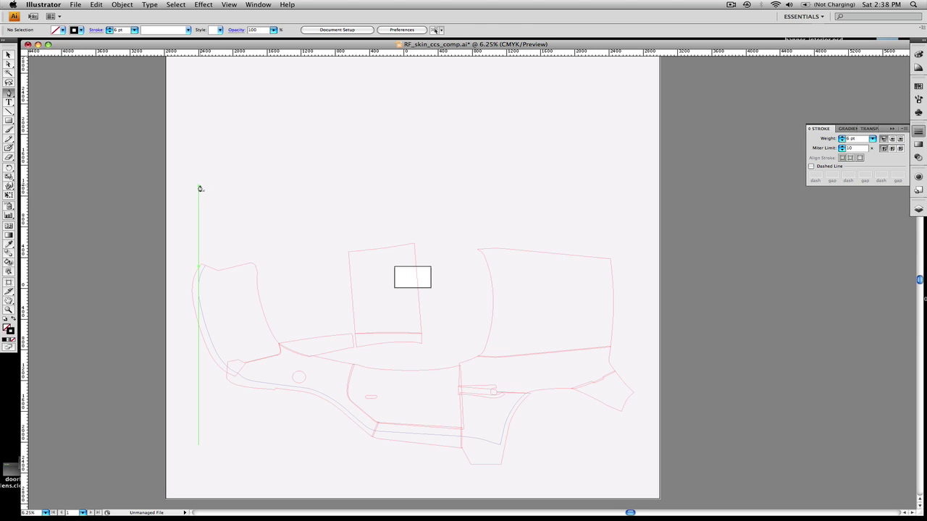
Step: Draw a four-anchor curved path that sweeps into an S and hooks back up on the right
click(199, 186)
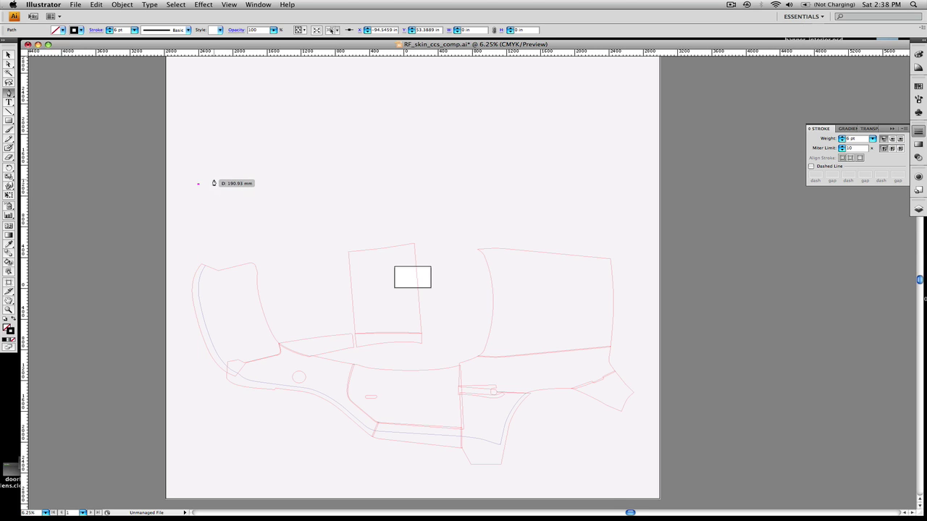
click(351, 138)
drag(354, 138, 435, 139)
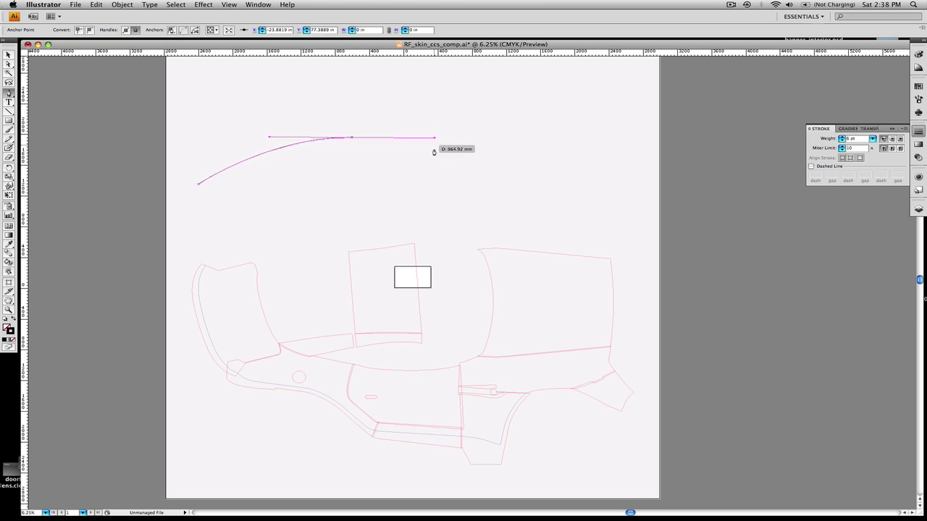
click(468, 211)
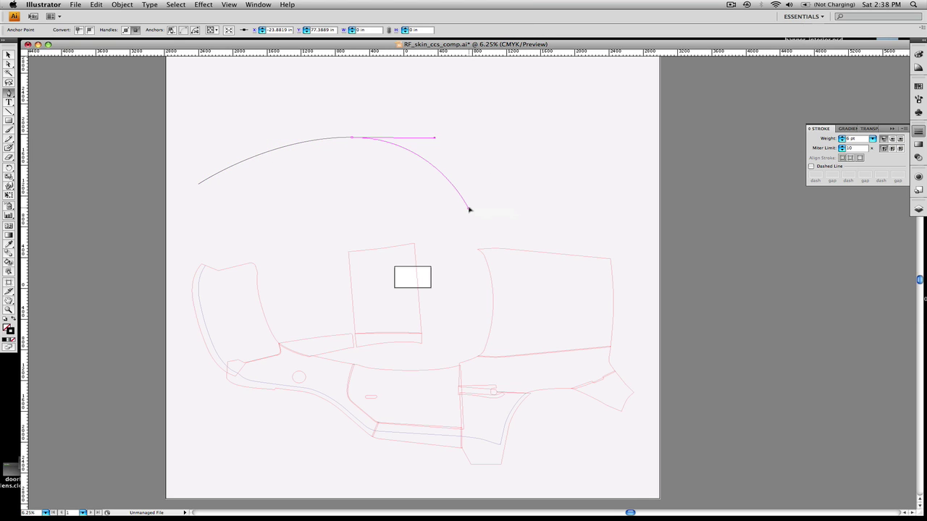
drag(468, 210, 565, 209)
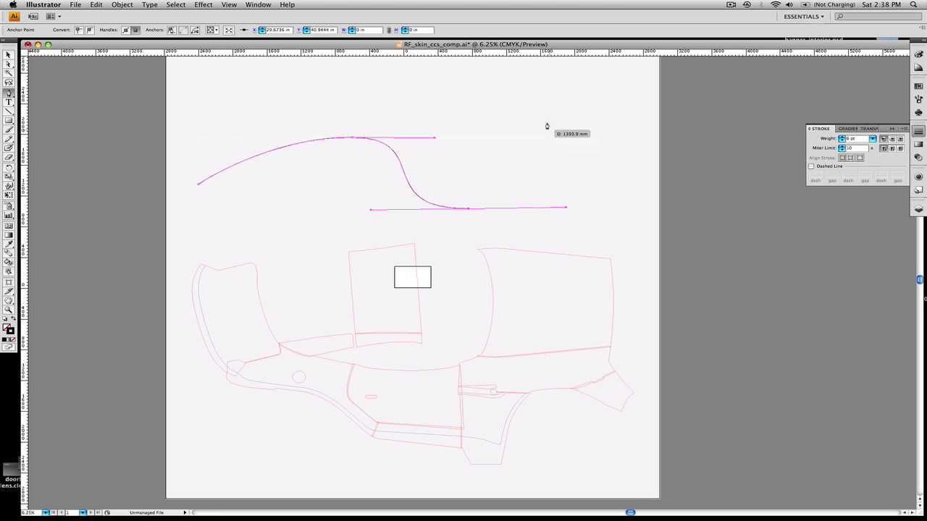
click(532, 85)
drag(532, 86, 454, 86)
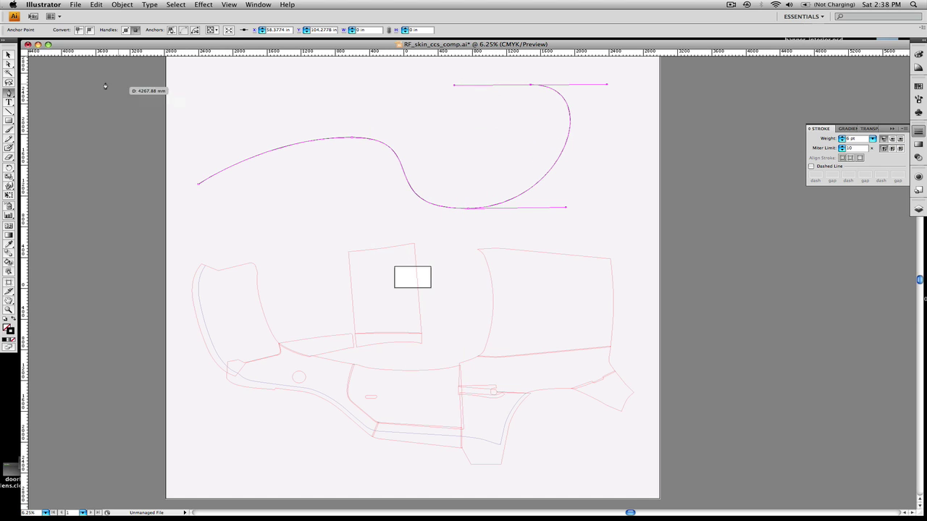
click(9, 55)
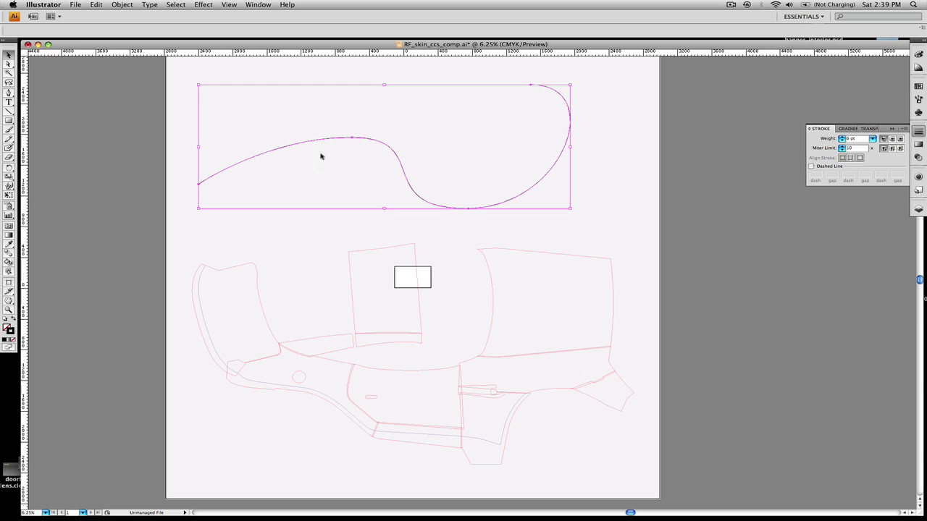
Step: Nudge the curved S-path slightly up and left above the car outlines
click(354, 140)
mouse_move(364, 139)
mouse_down()
mouse_move(347, 193)
mouse_move(380, 162)
mouse_move(384, 176)
mouse_move(370, 133)
mouse_move(364, 138)
mouse_up()
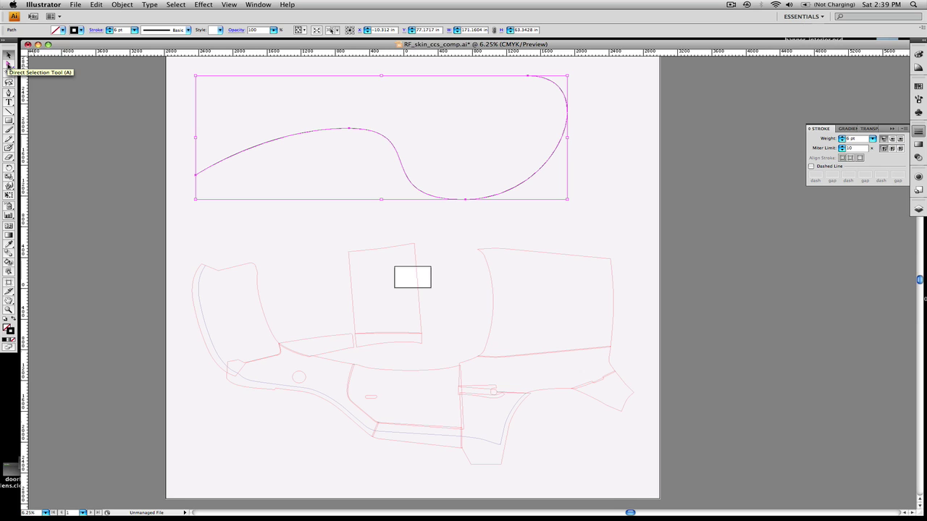
Step: Drag the left endpoint's direction handle so the upper-left segment becomes a gentle rising arc
click(8, 64)
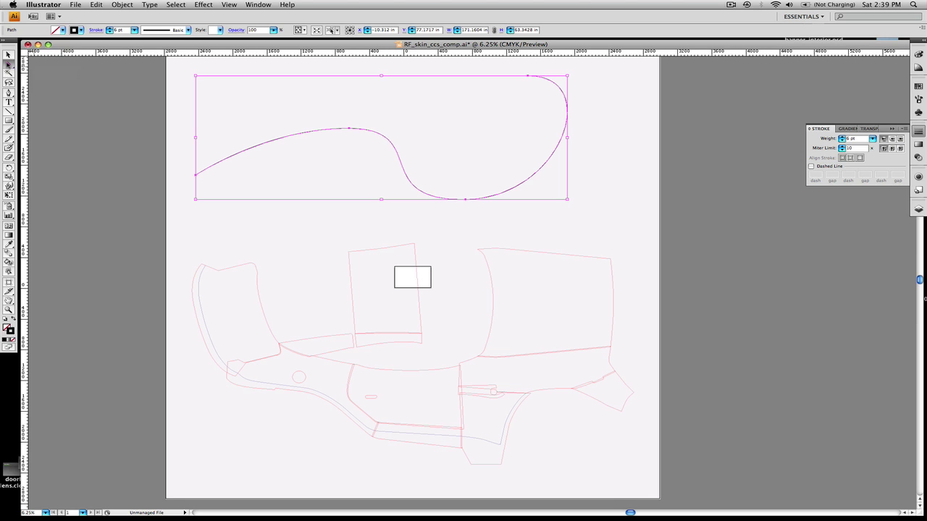
click(195, 176)
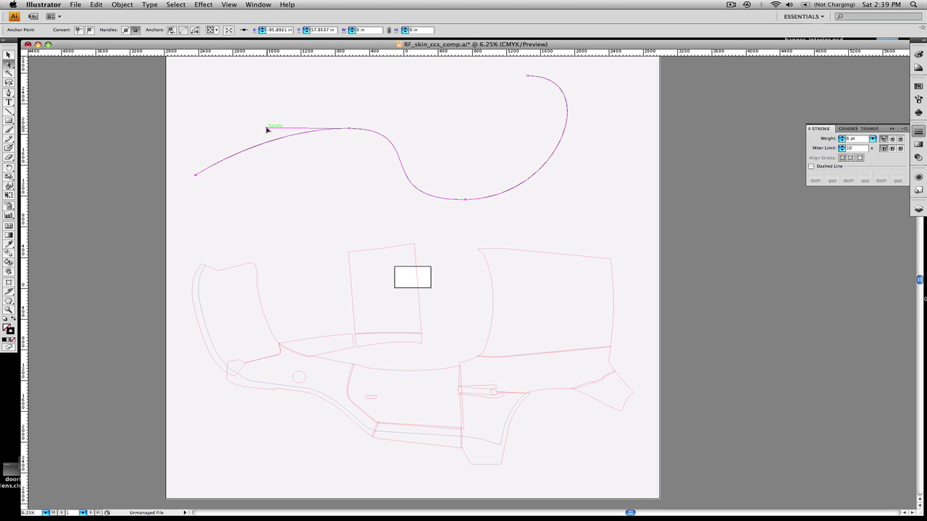
drag(267, 129, 259, 203)
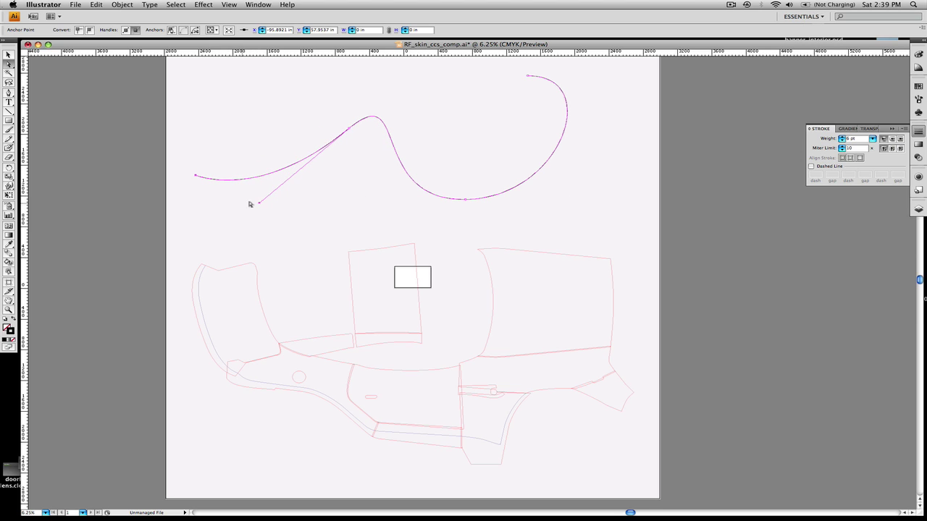
drag(258, 205, 227, 131)
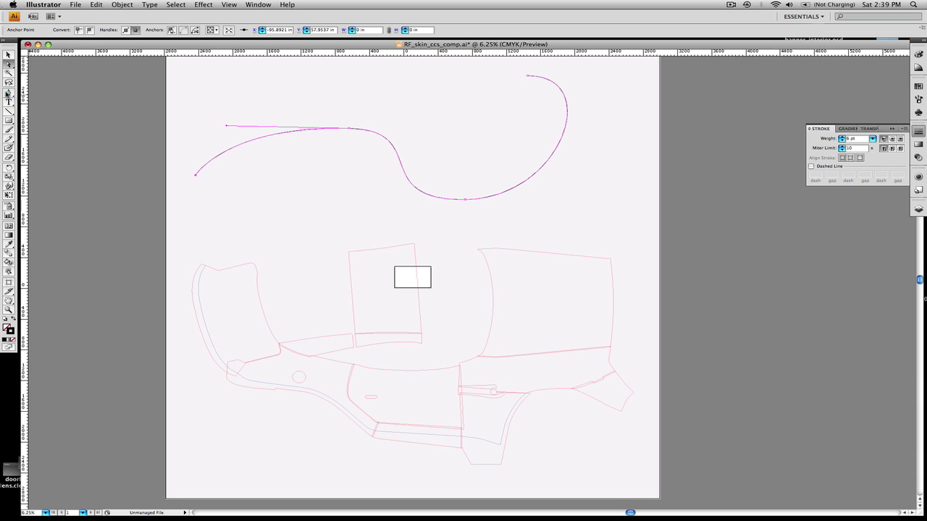
Step: Swing a curve handle up-right, then select and delete the stray top anchor
click(8, 93)
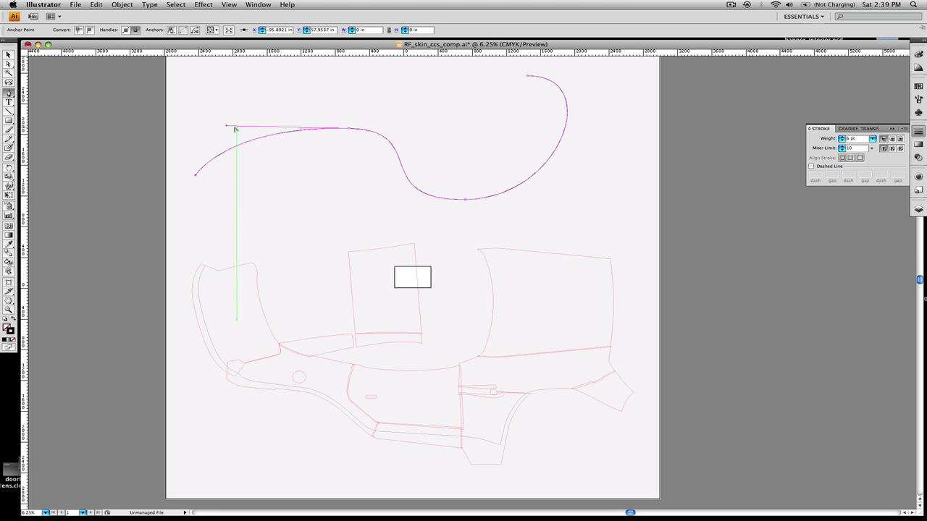
drag(225, 129, 353, 65)
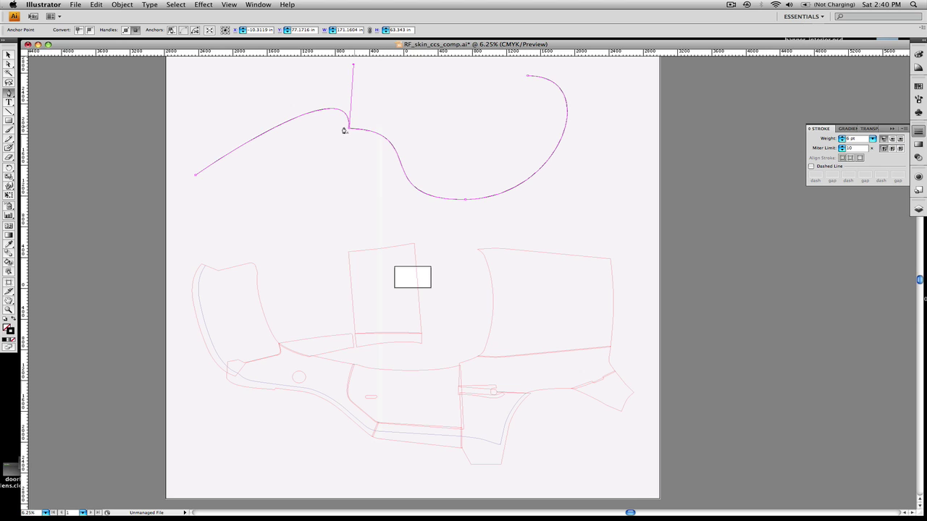
click(9, 55)
click(239, 152)
key(Delete)
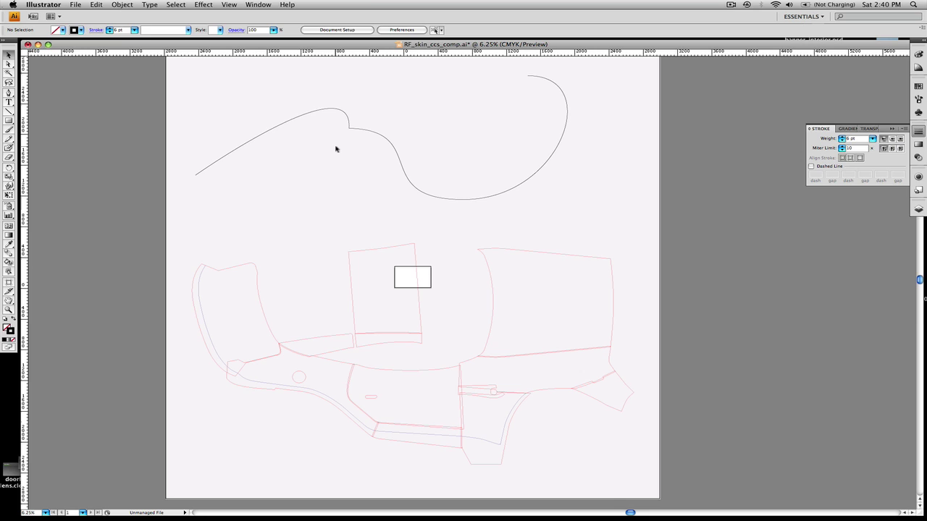
Step: Convert the practice curve's middle anchor and pull out long, even smooth handles
key(super+a)
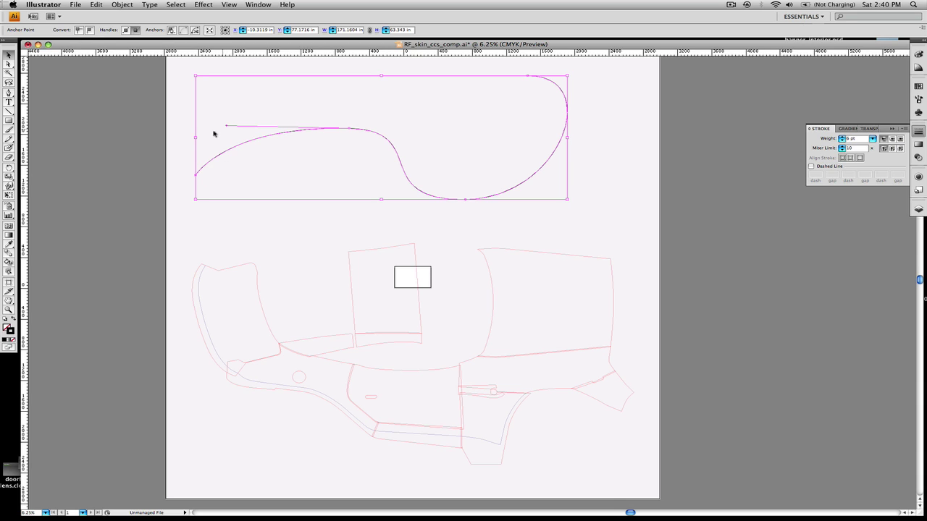
click(9, 92)
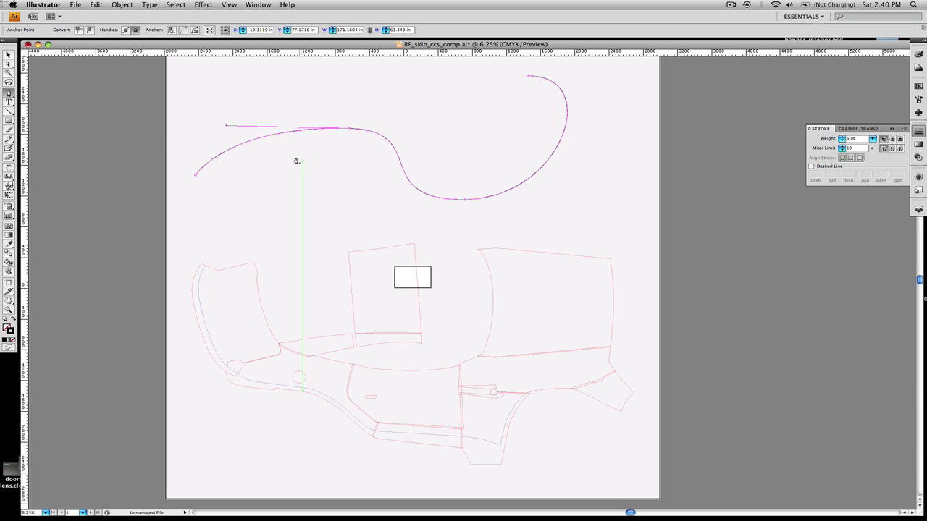
key(v)
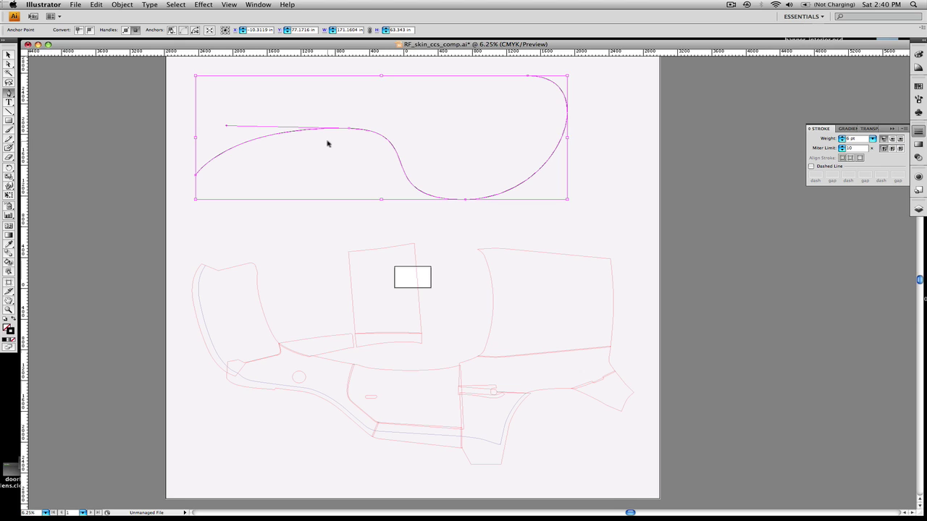
key(p)
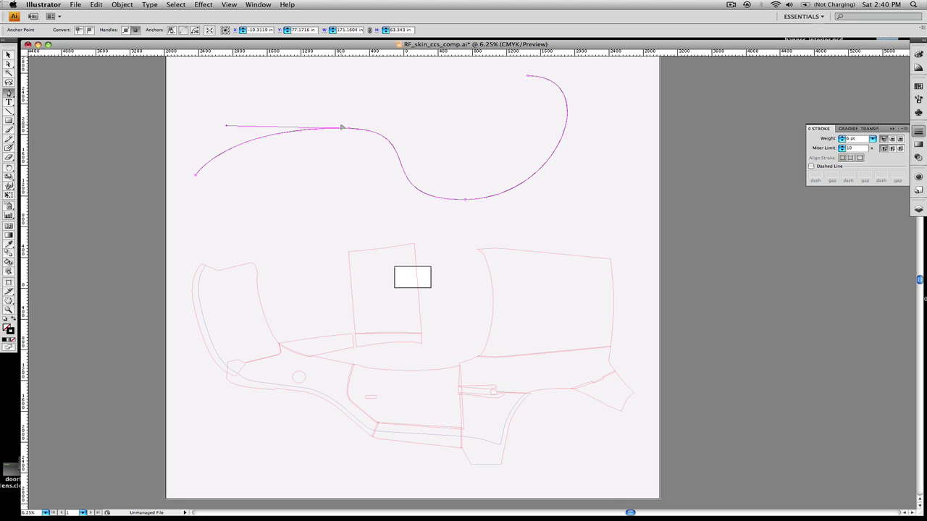
click(348, 129)
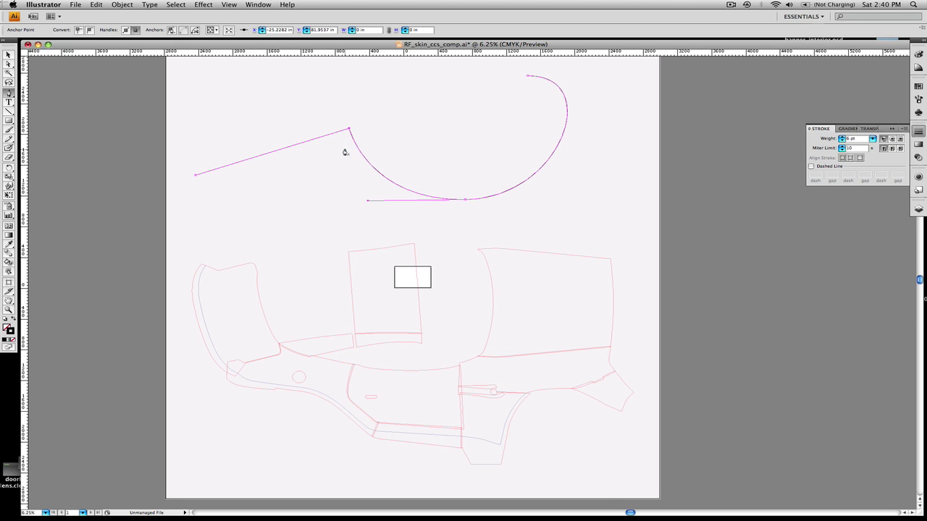
drag(348, 129, 432, 130)
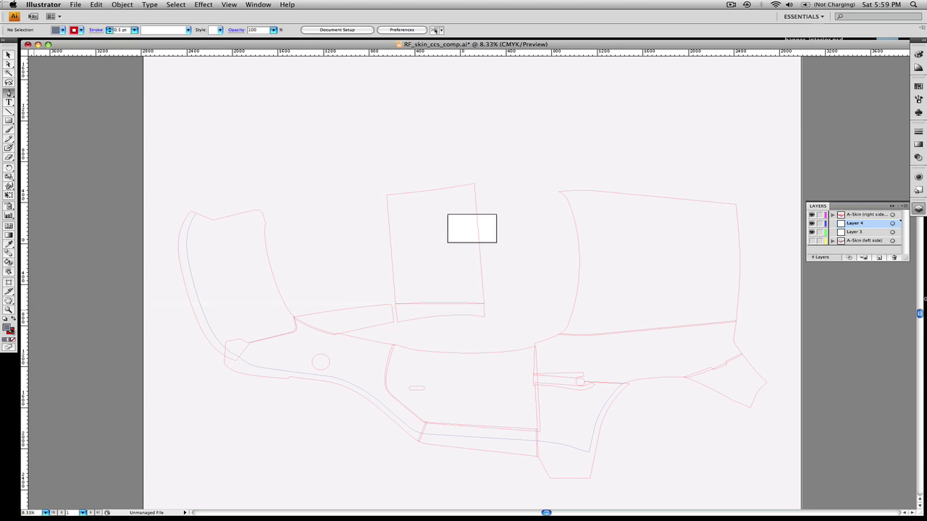
Step: Set the stroke to None for new shapes
click(12, 335)
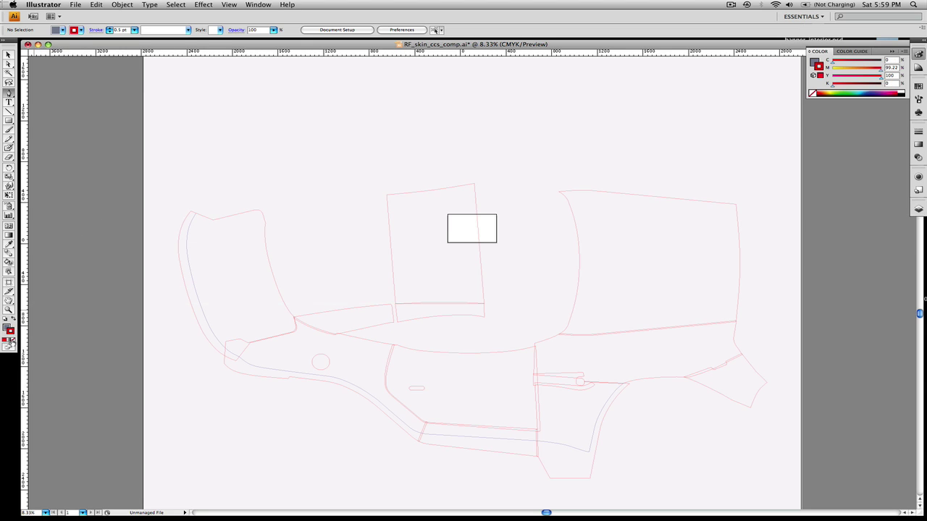
click(15, 340)
click(7, 327)
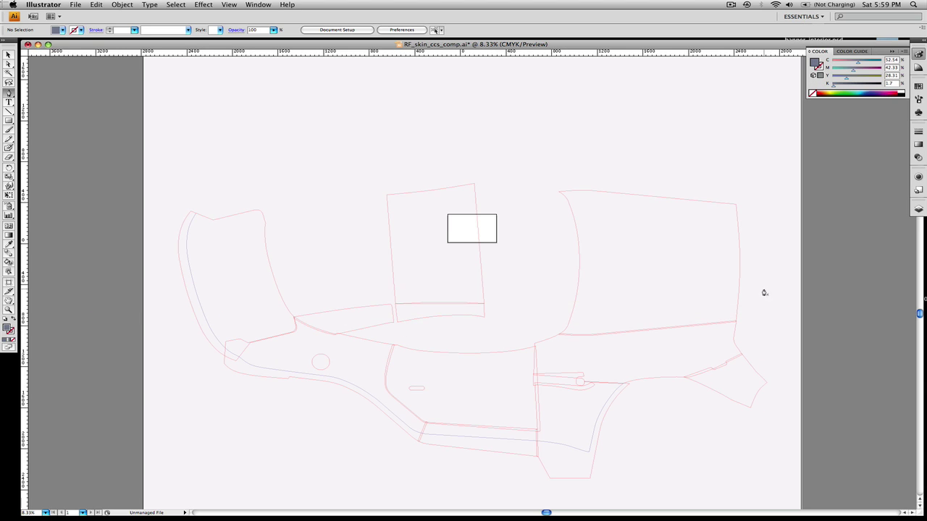
Step: Draw a closed grey shape over the lower door and side panels, following their wavy top edge
click(774, 325)
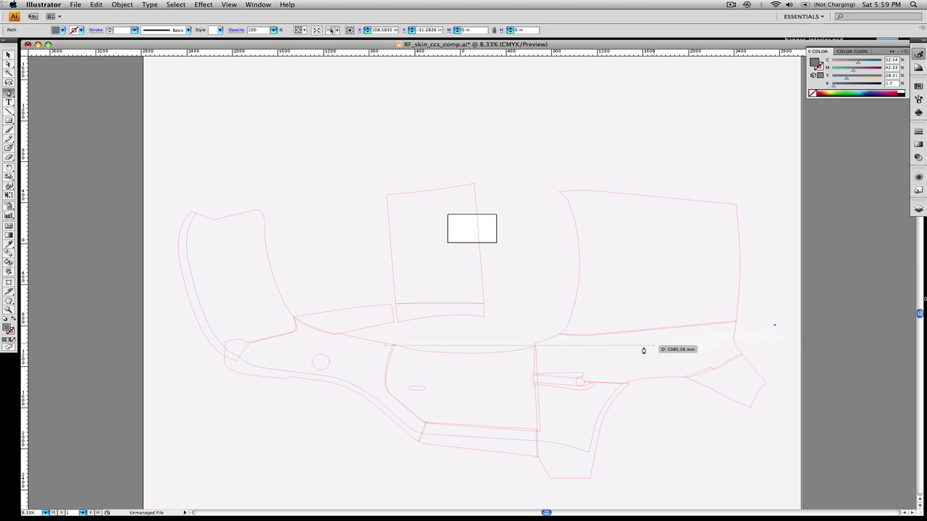
drag(642, 356, 587, 356)
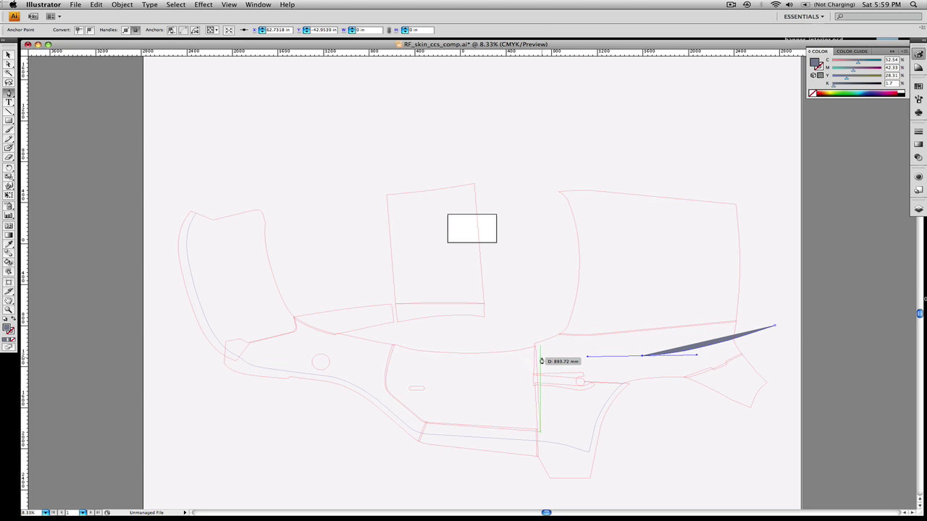
drag(547, 354, 414, 359)
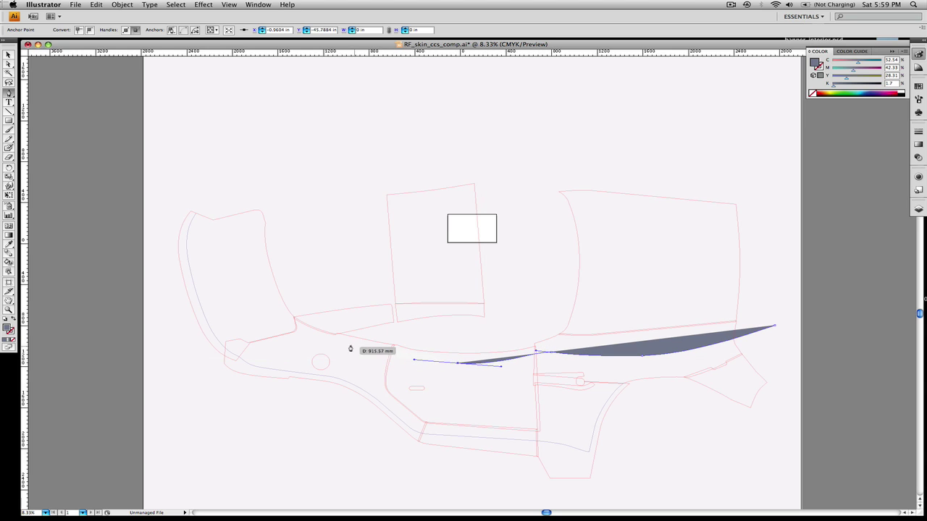
drag(330, 344, 214, 389)
click(221, 445)
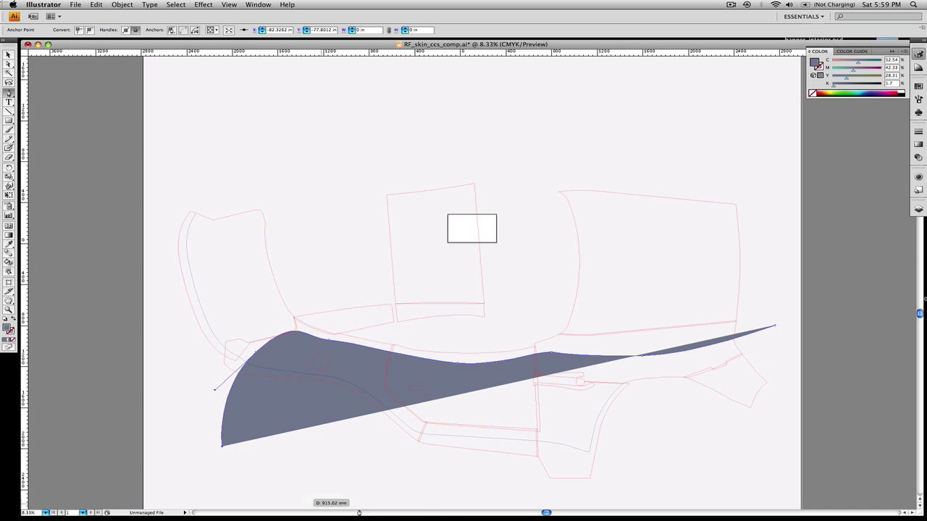
click(641, 492)
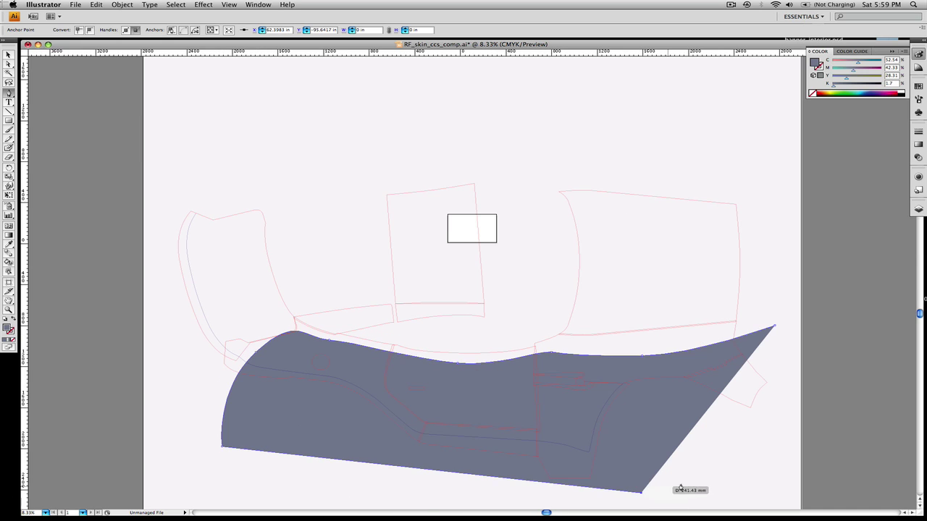
click(779, 418)
click(774, 327)
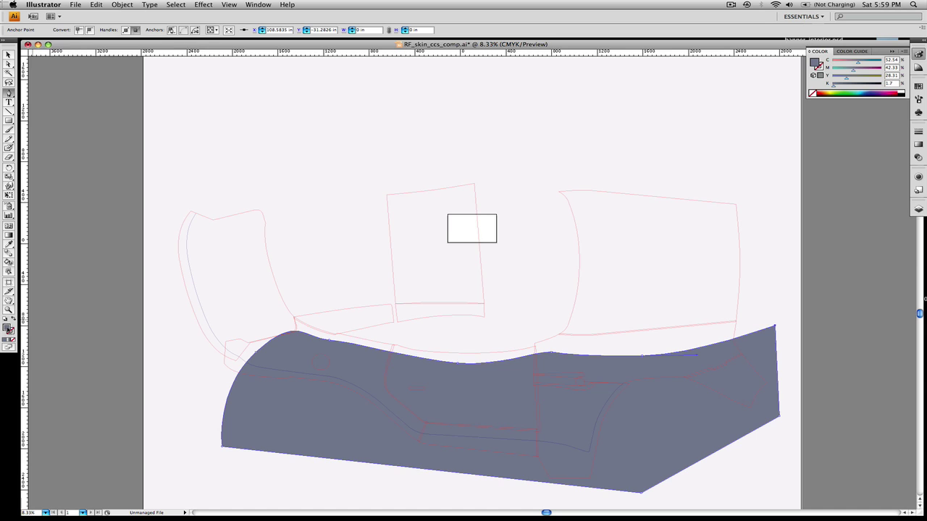
Step: Try a bright red fill on the lower panel shape in the Color Picker, then restore grey
double_click(9, 330)
drag(454, 255, 472, 259)
click(448, 163)
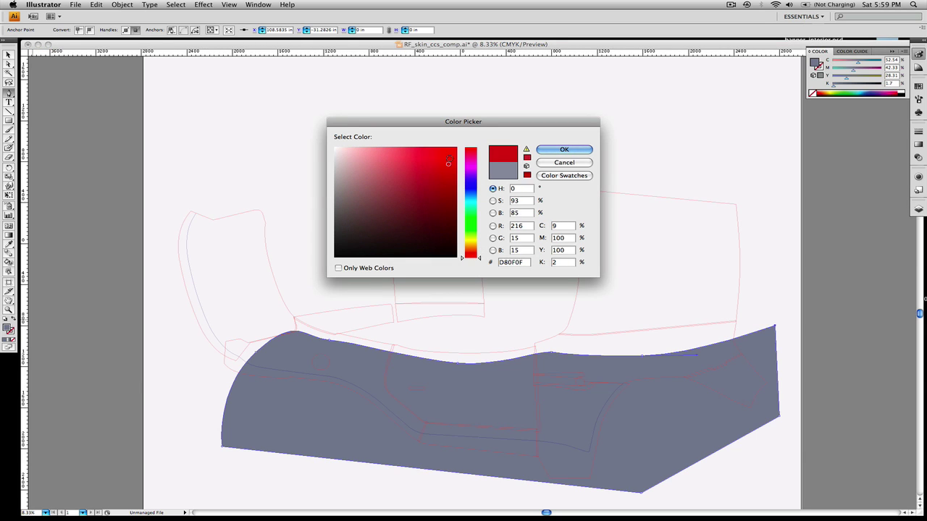
click(563, 150)
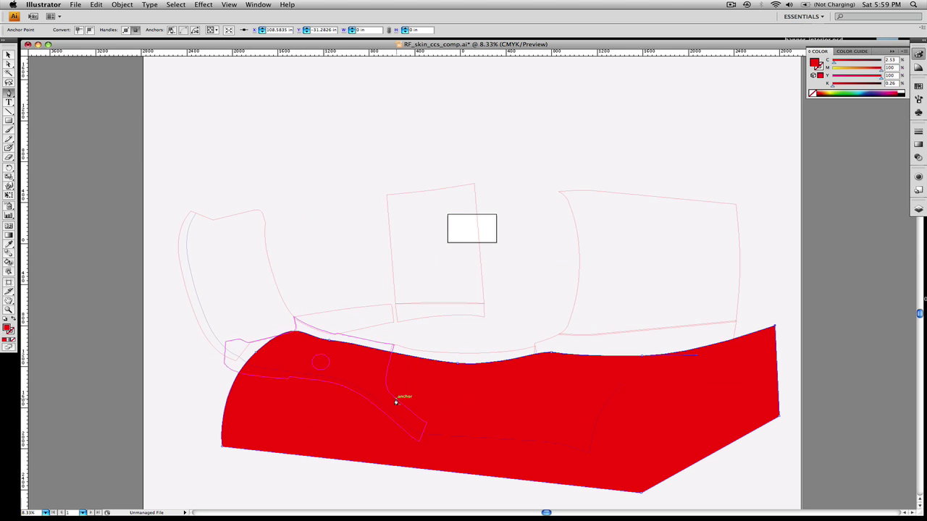
click(280, 402)
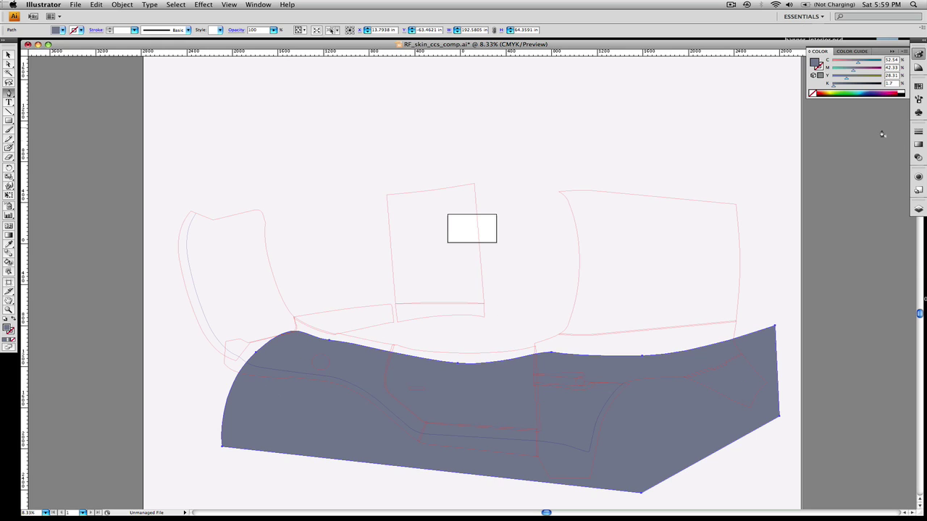
Step: Open the Layers panel and deselect the grey shape
click(918, 210)
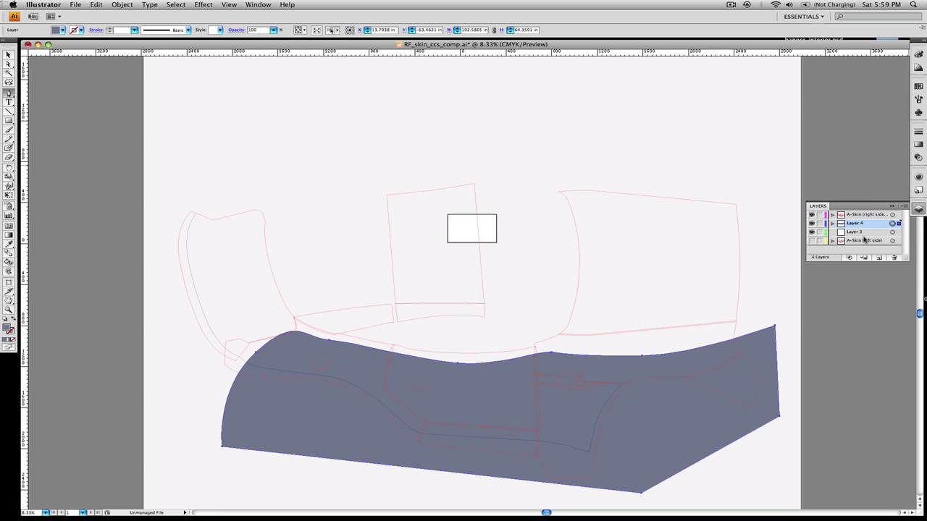
click(9, 54)
click(224, 130)
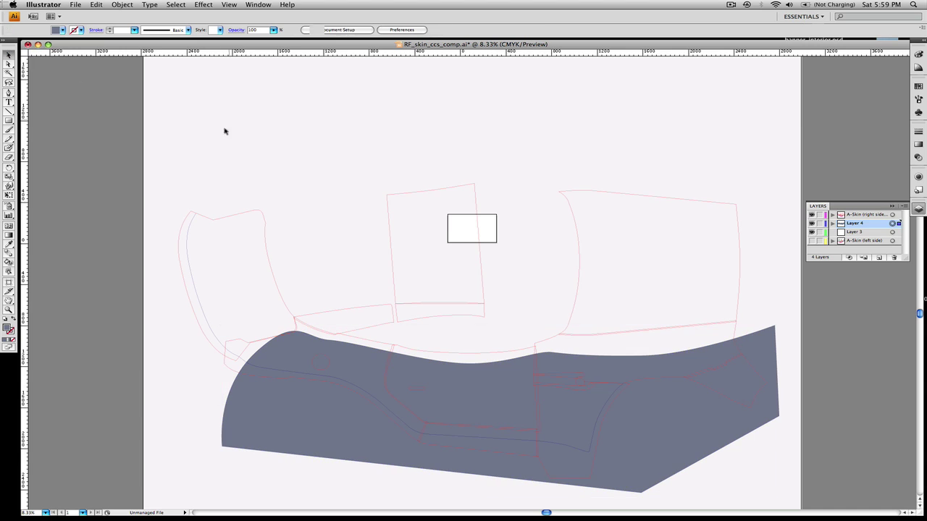
click(9, 93)
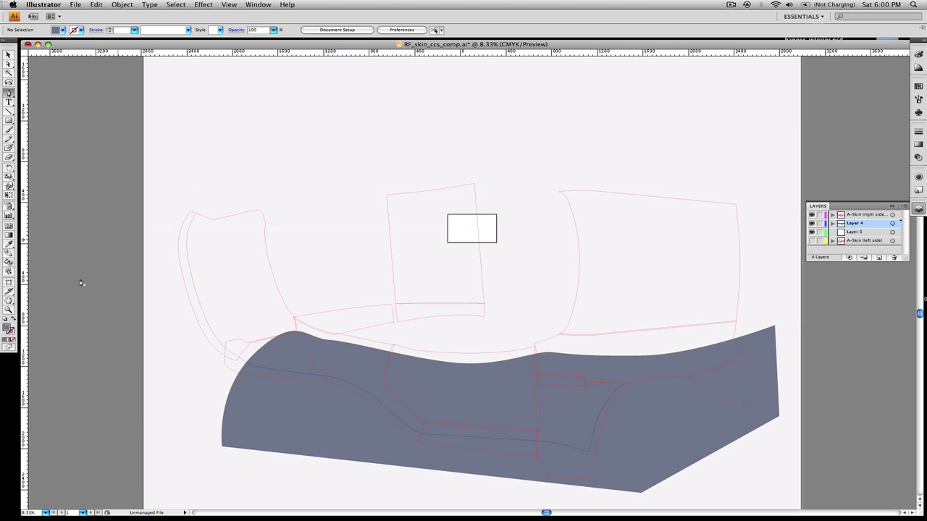
Step: Set the fill colour to pure red (FF0000)
double_click(9, 328)
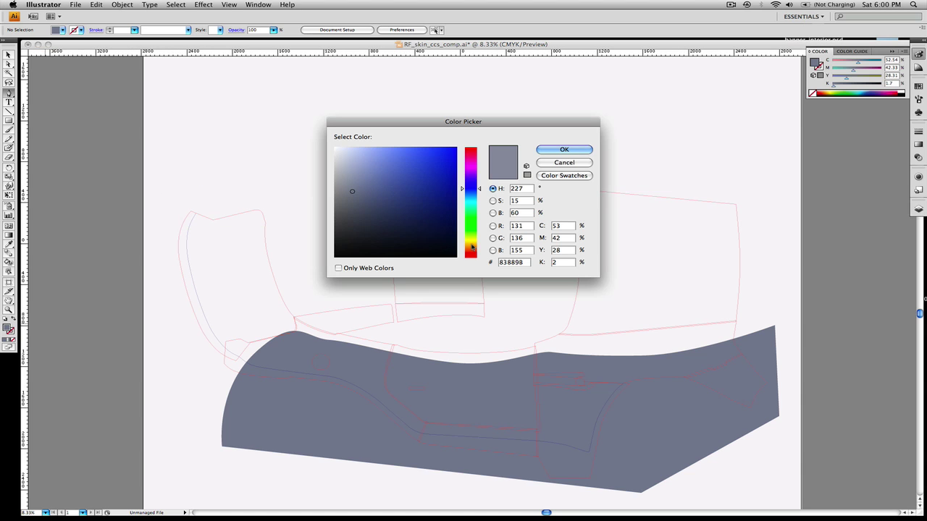
click(471, 259)
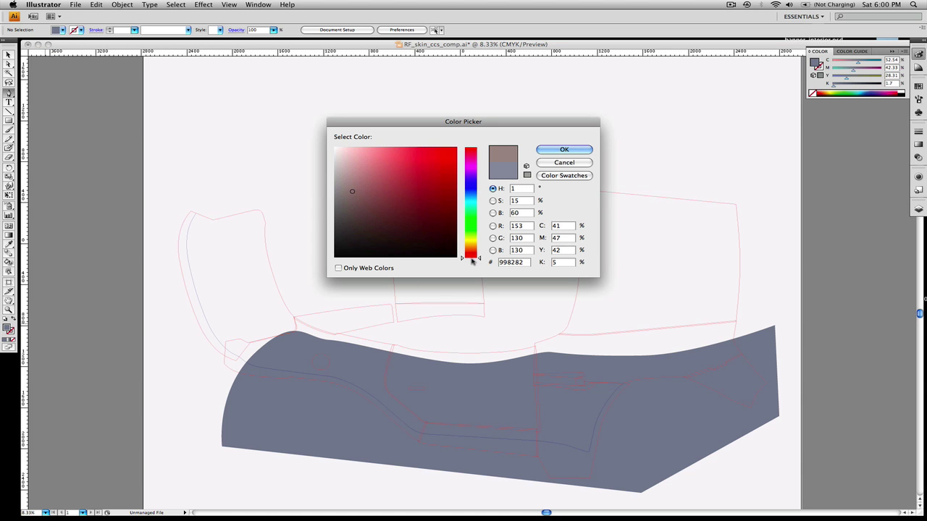
click(564, 149)
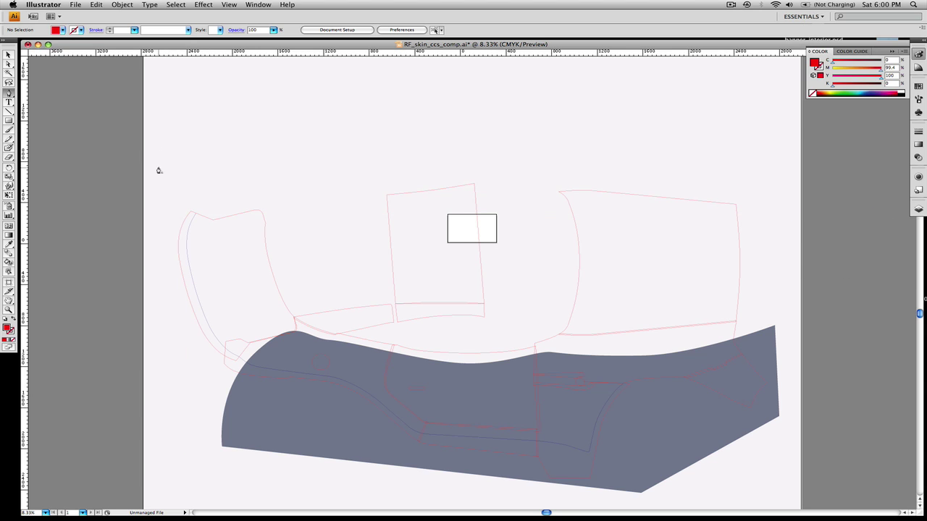
Step: Draw a closed four-corner red shape spanning the whole skin template area
click(184, 484)
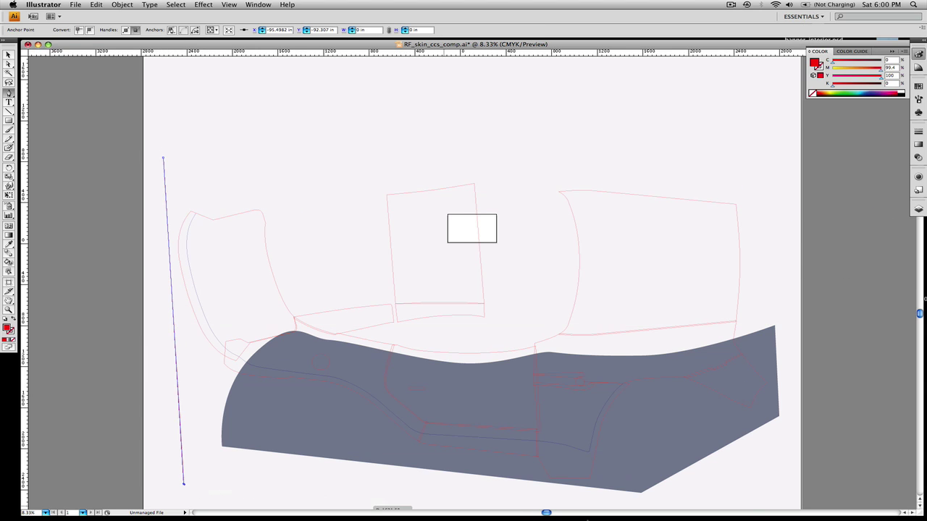
click(772, 490)
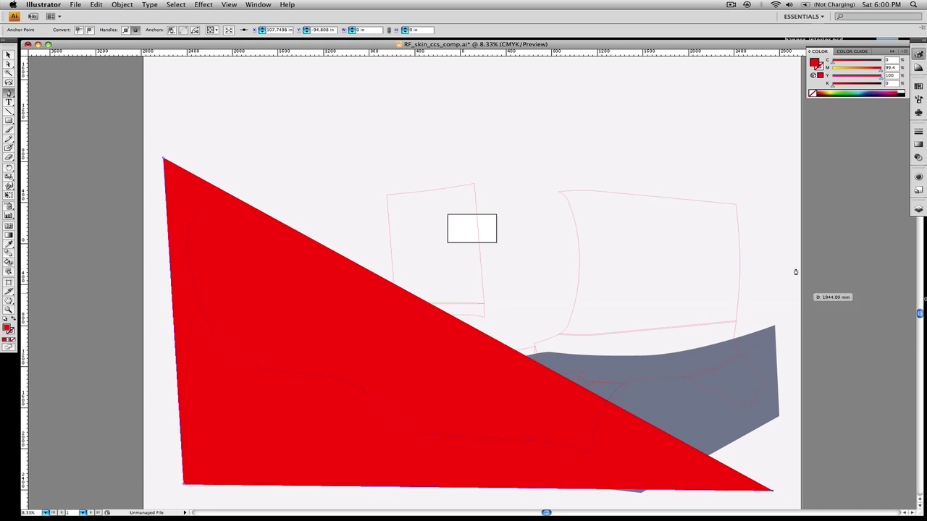
click(779, 183)
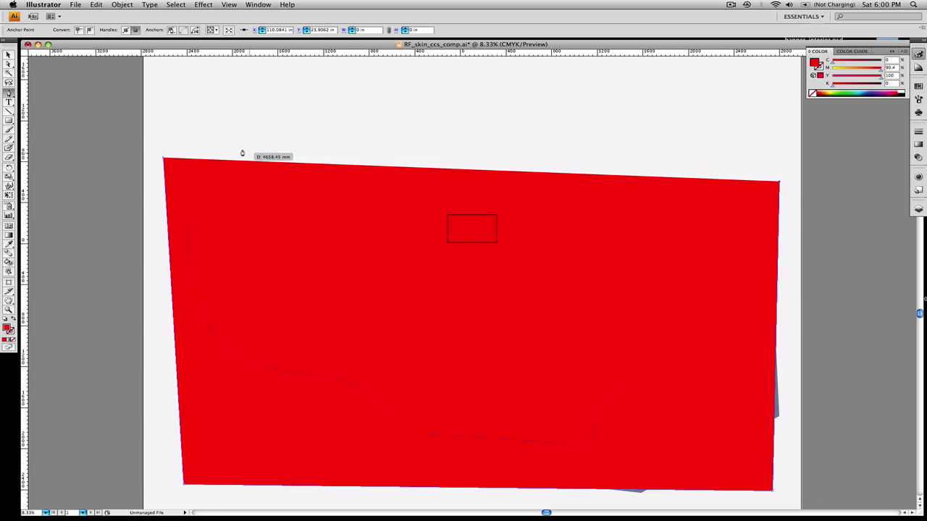
click(164, 158)
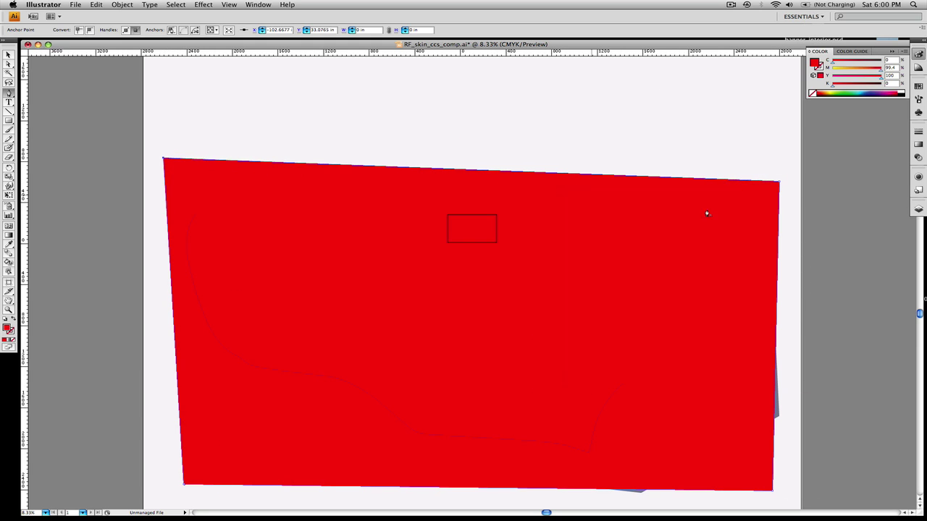
Step: In Layer 4, move the red path beneath the grey shape
click(918, 208)
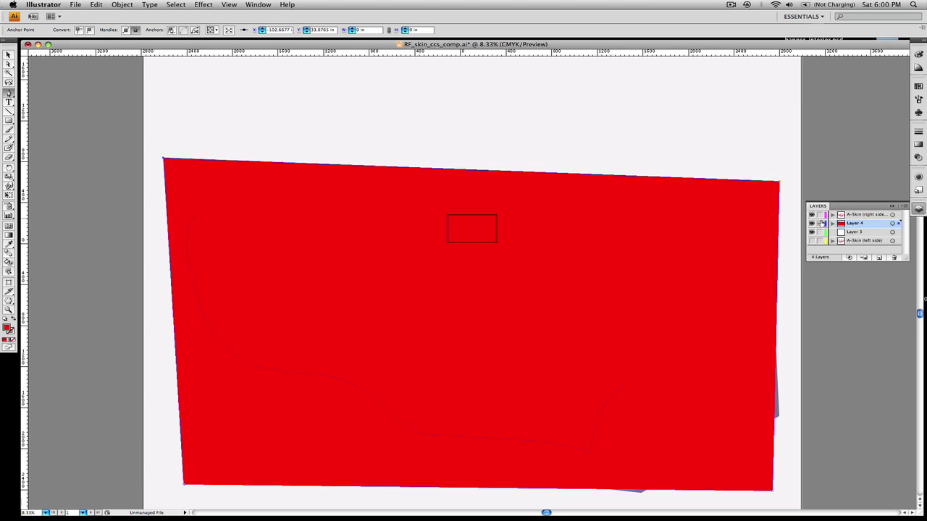
click(832, 223)
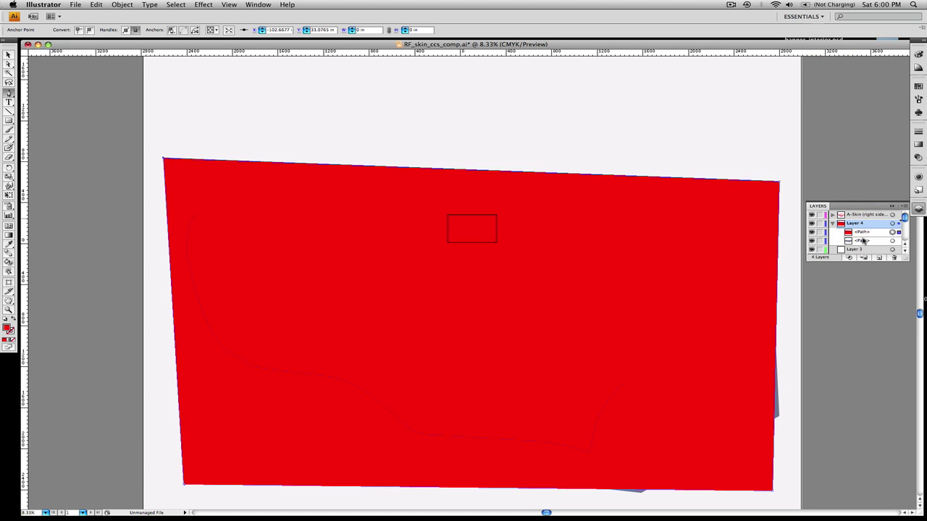
drag(863, 232, 860, 249)
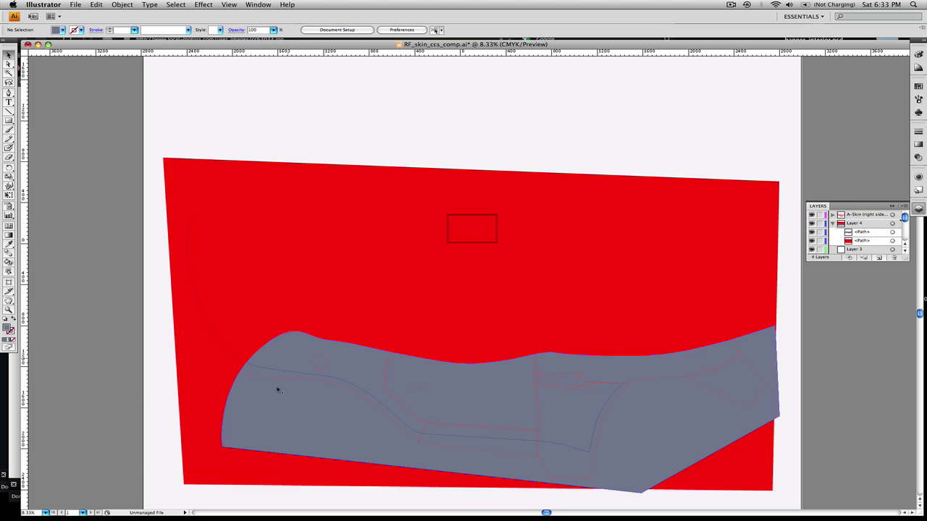
Step: Group the selected red background and grey shape
click(222, 413)
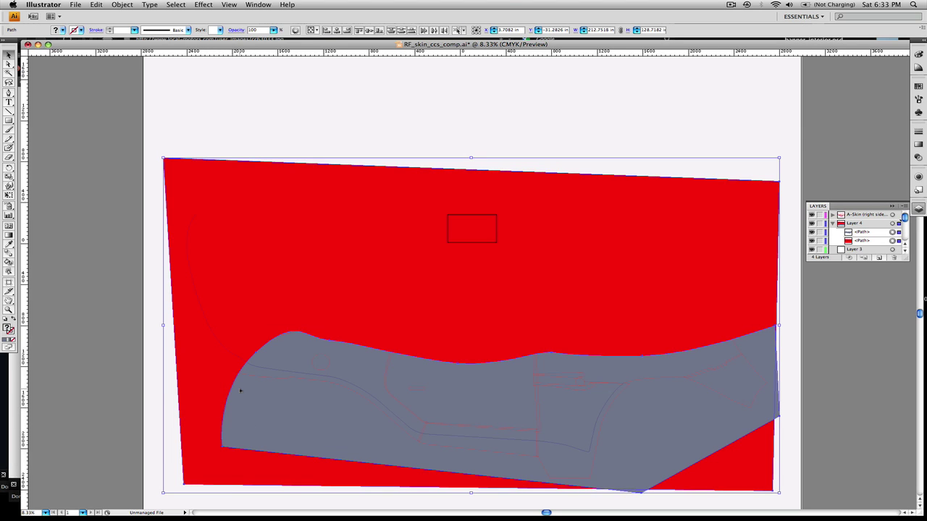
right_click(296, 422)
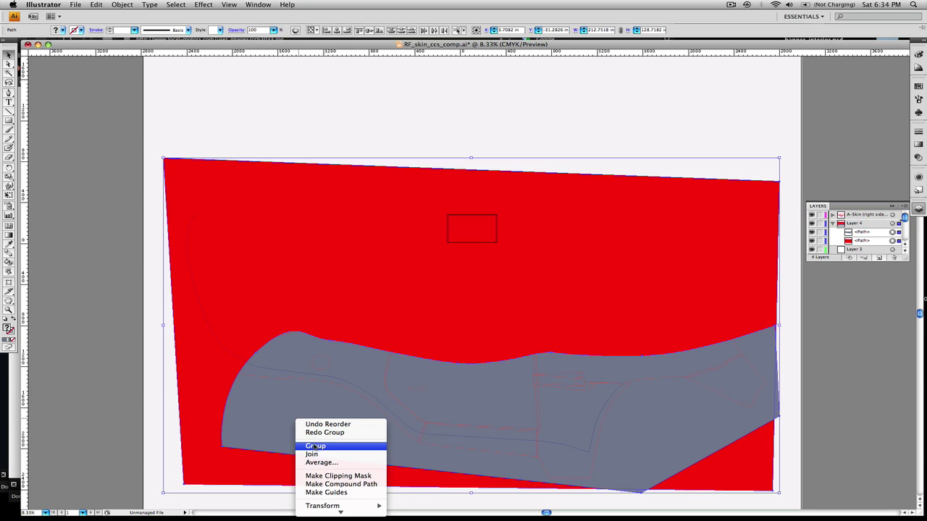
click(315, 446)
right_click(312, 434)
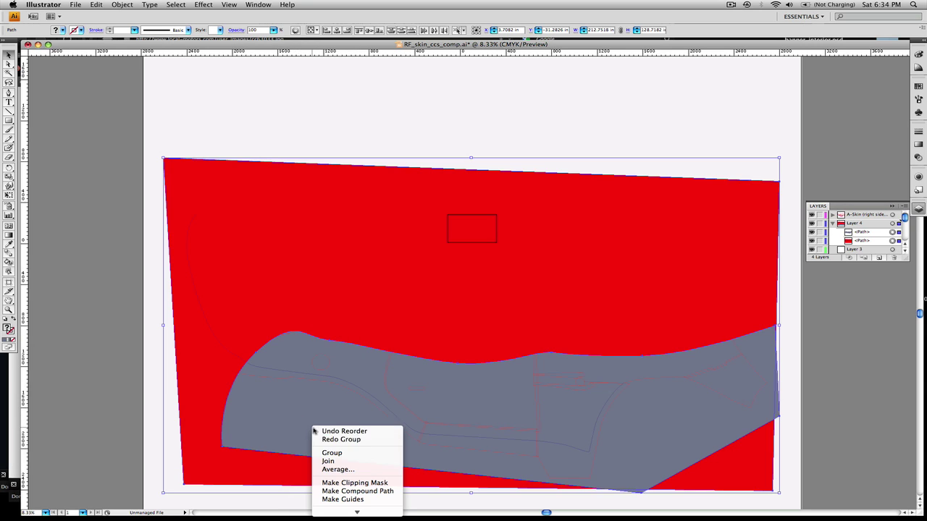
click(332, 452)
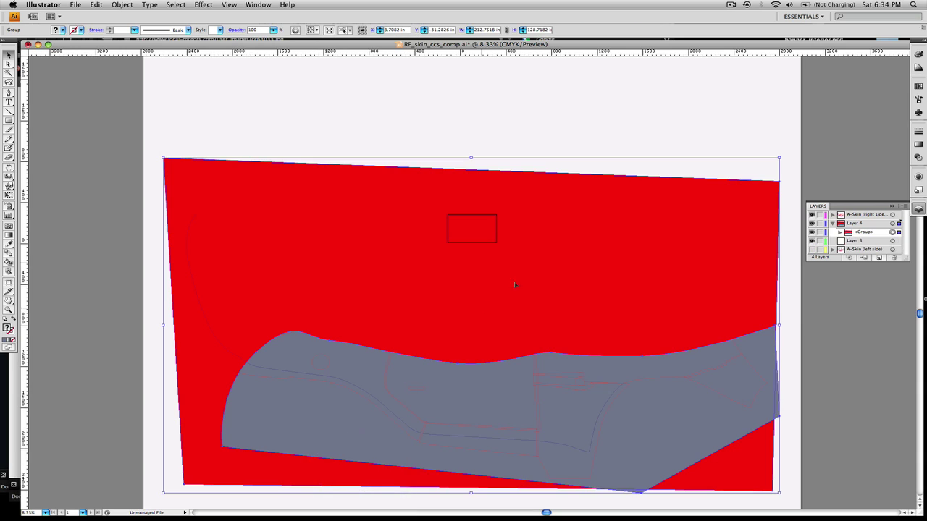
Step: Duplicate the red-and-grey group several times in Layer 4, hiding all copies but one
click(860, 232)
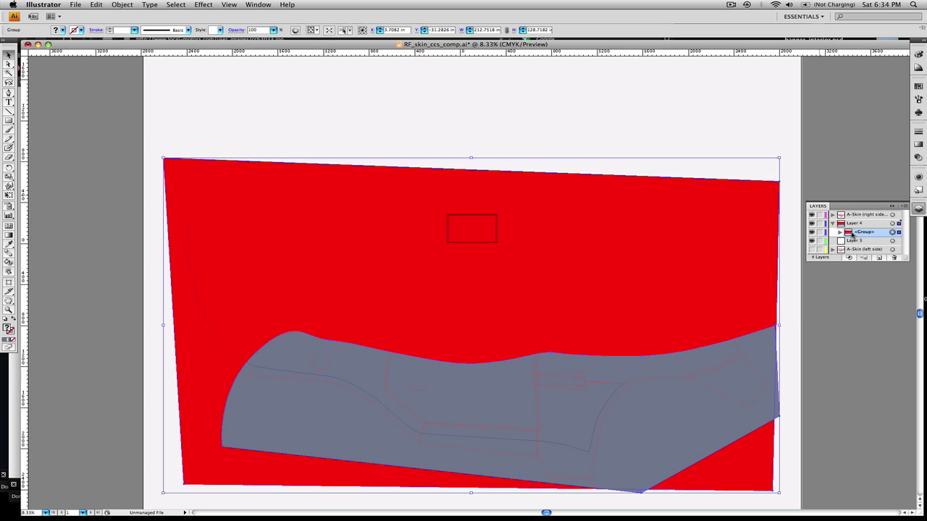
mouse_move(852, 234)
mouse_down()
mouse_move(868, 252)
mouse_move(854, 246)
mouse_up()
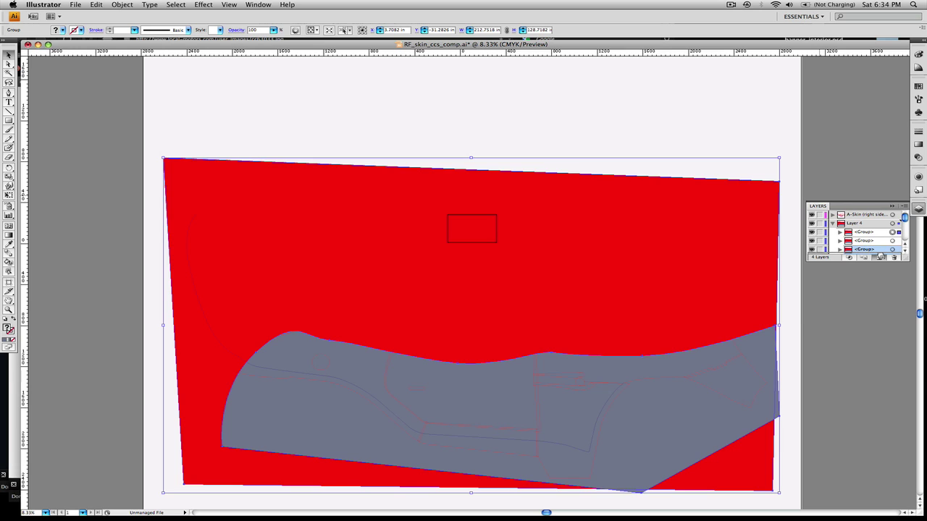
shift+click(892, 223)
drag(903, 225, 905, 236)
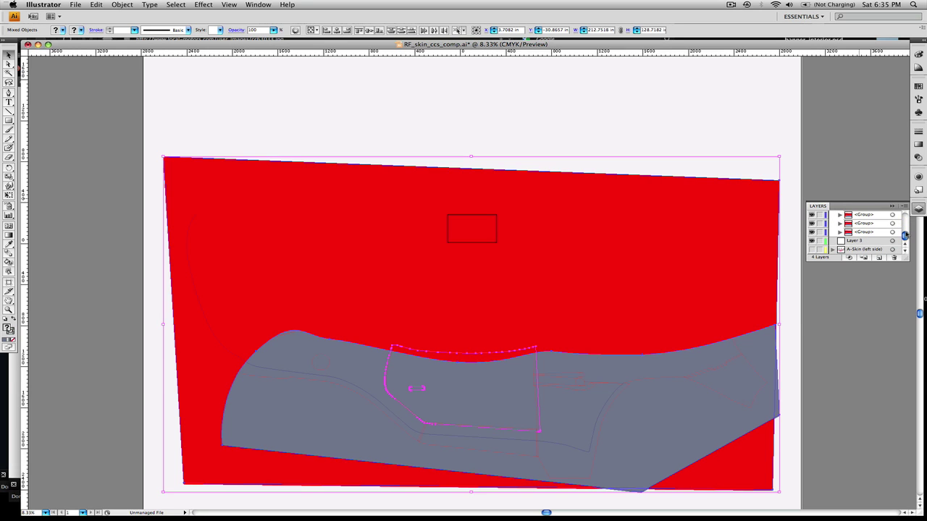
drag(816, 233, 811, 215)
scroll(838, 247, up, 3)
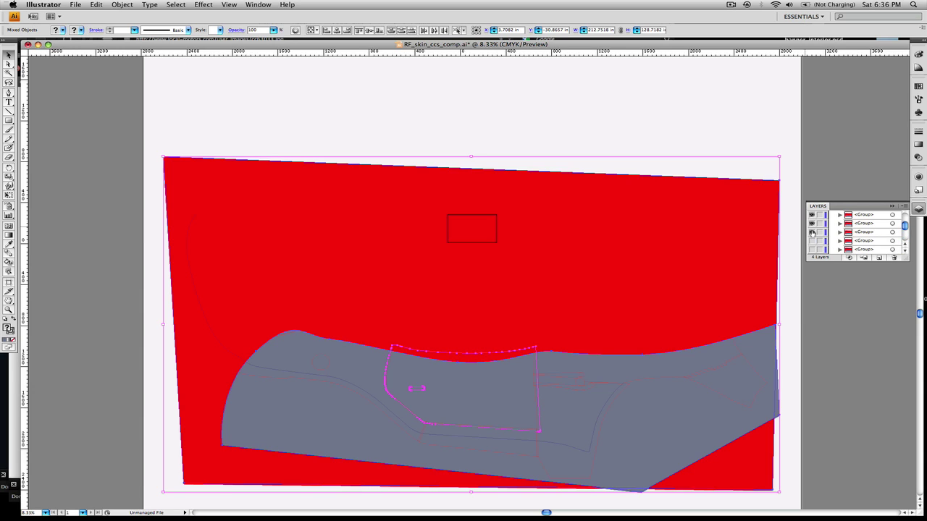
drag(813, 225, 812, 215)
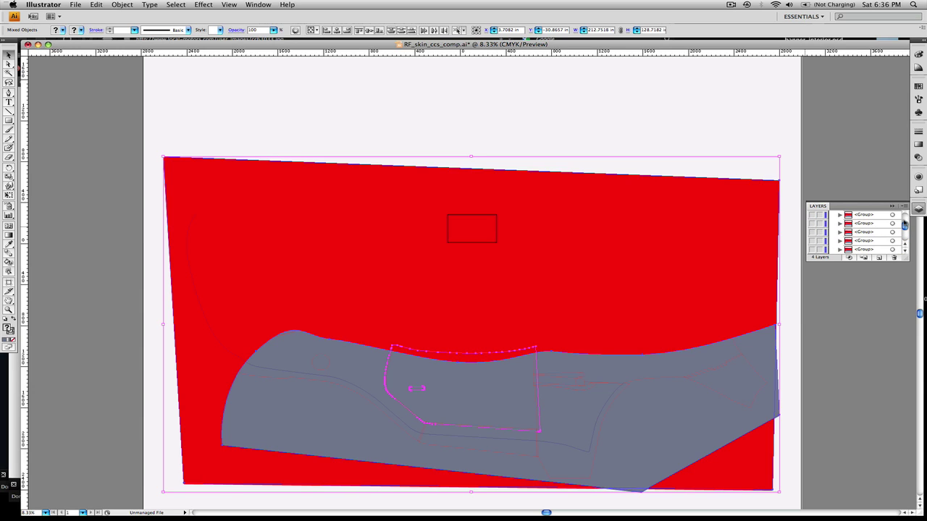
drag(905, 224, 905, 216)
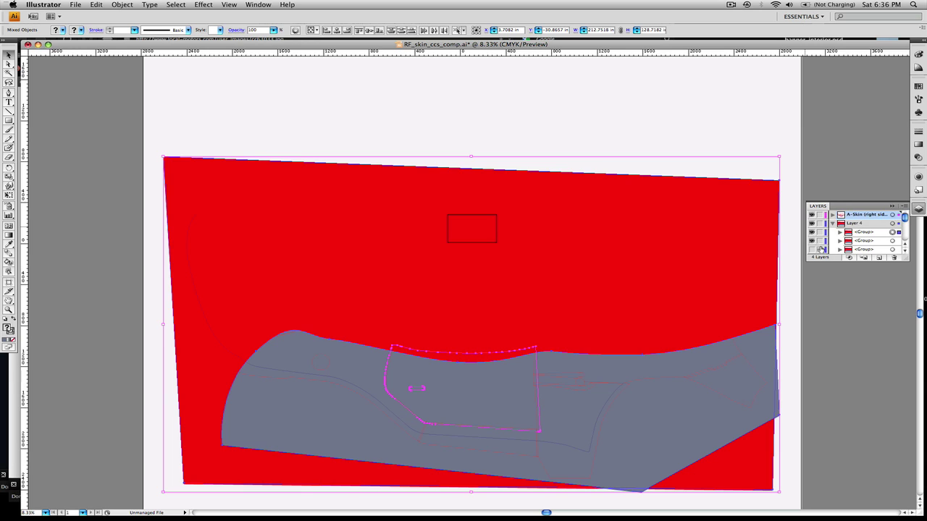
Step: Clip the visible red-and-grey group to the door panel outline with Object > Clipping Mask > Make
click(849, 233)
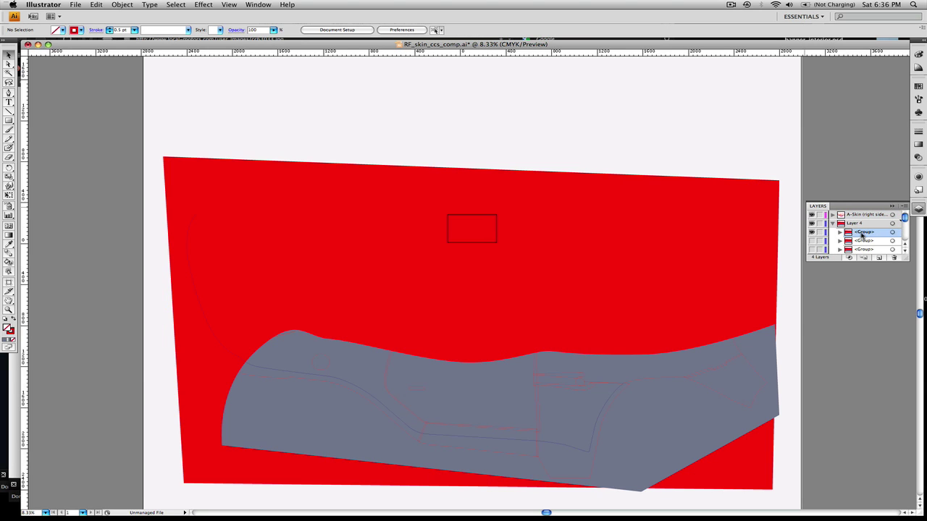
click(893, 233)
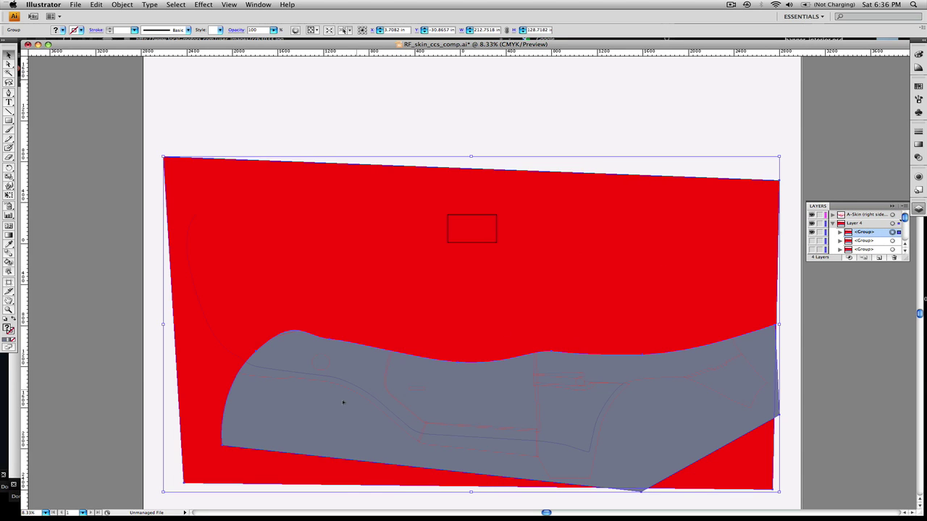
shift+click(409, 351)
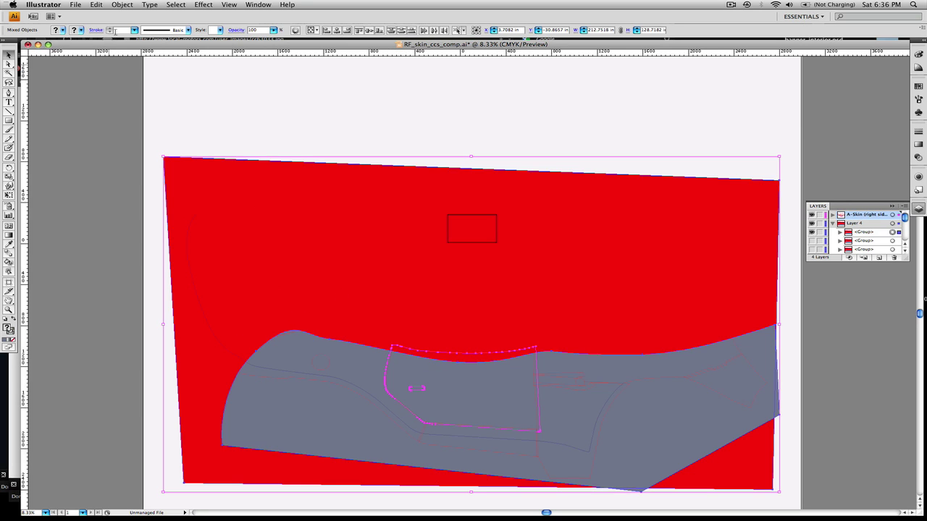
click(122, 5)
mouse_move(166, 189)
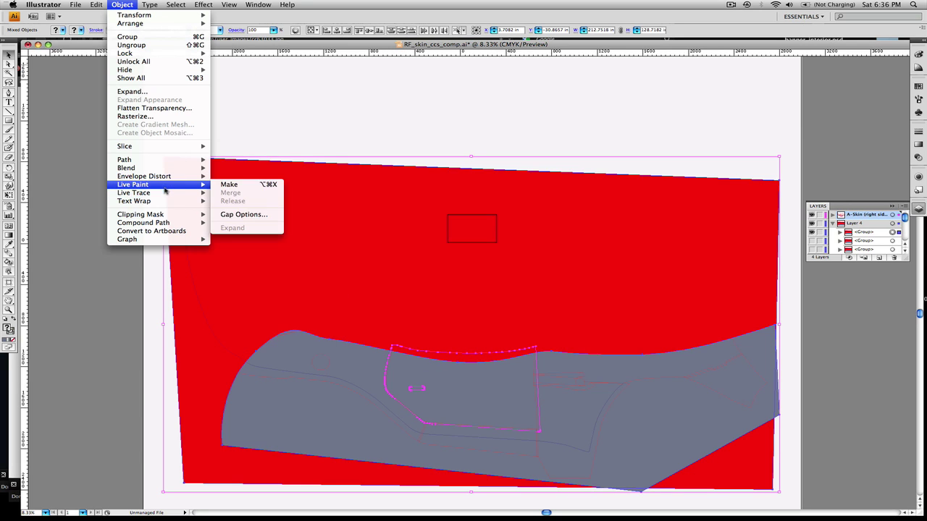
mouse_move(167, 214)
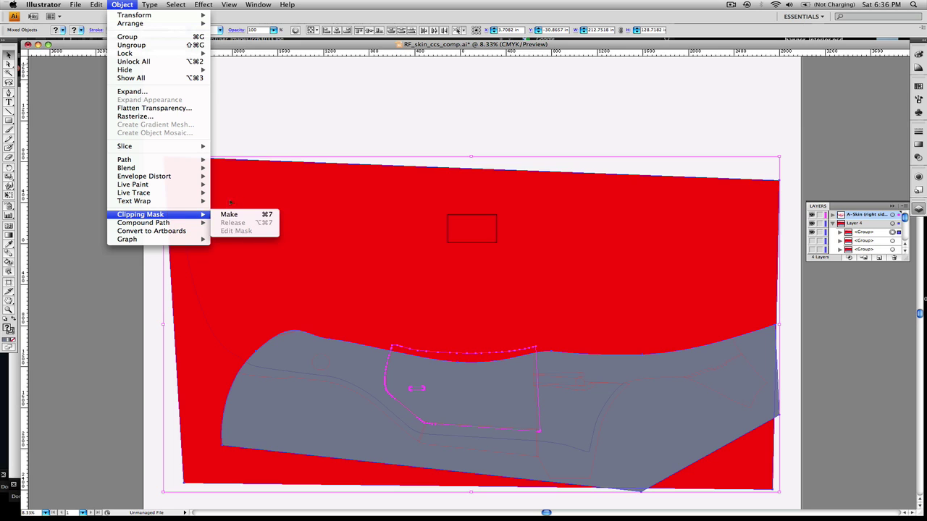
click(237, 216)
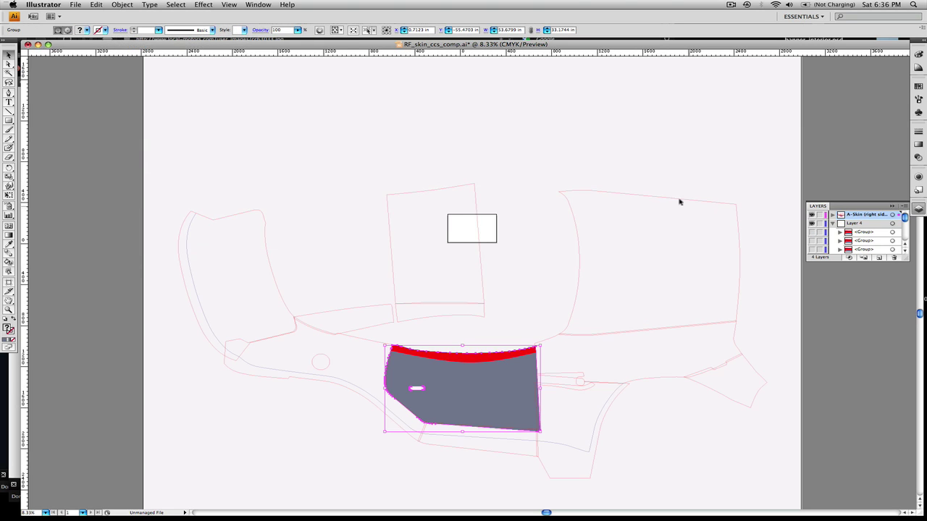
click(641, 250)
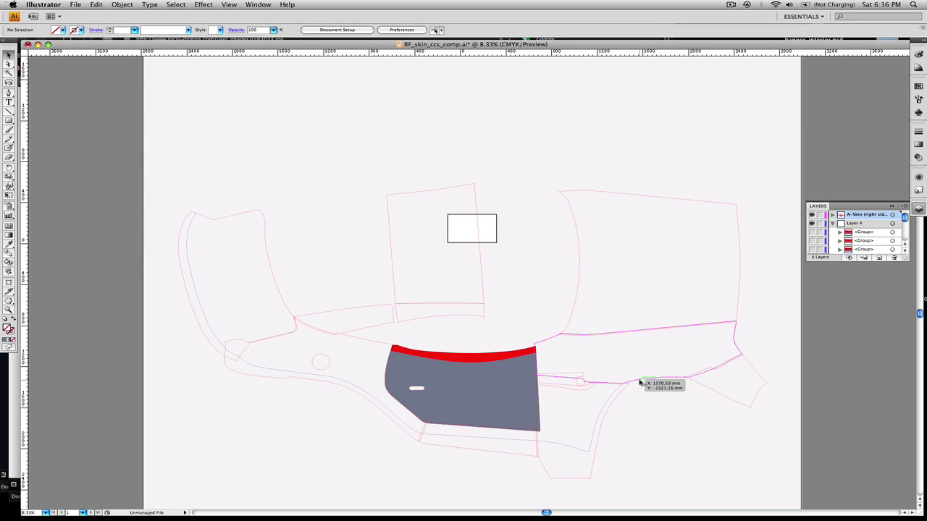
Step: Reveal the next fill copy and clip it to the side panel outline right of the door
click(811, 232)
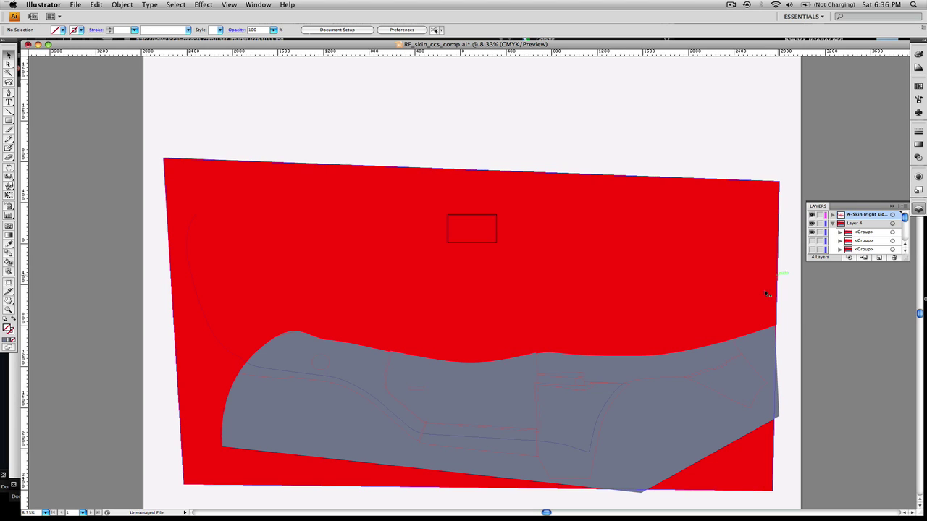
click(647, 379)
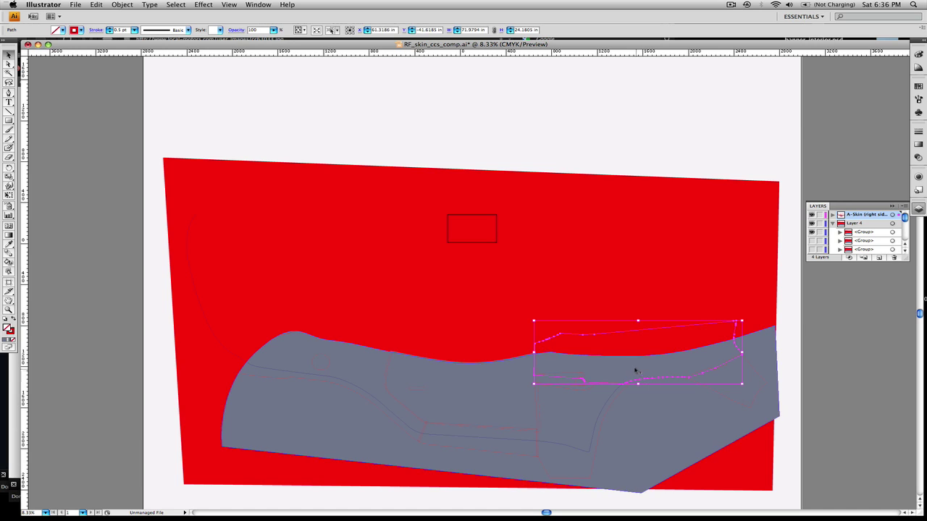
shift+click(457, 325)
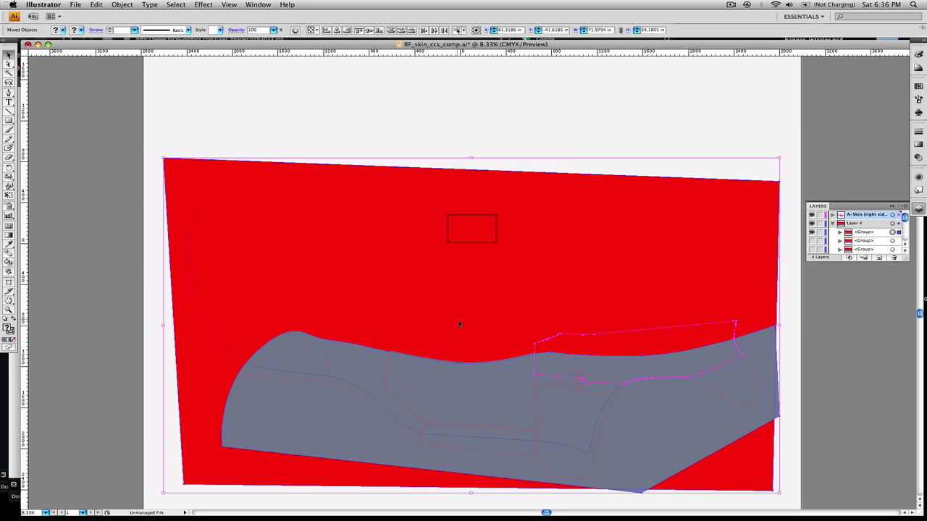
click(120, 5)
mouse_move(177, 205)
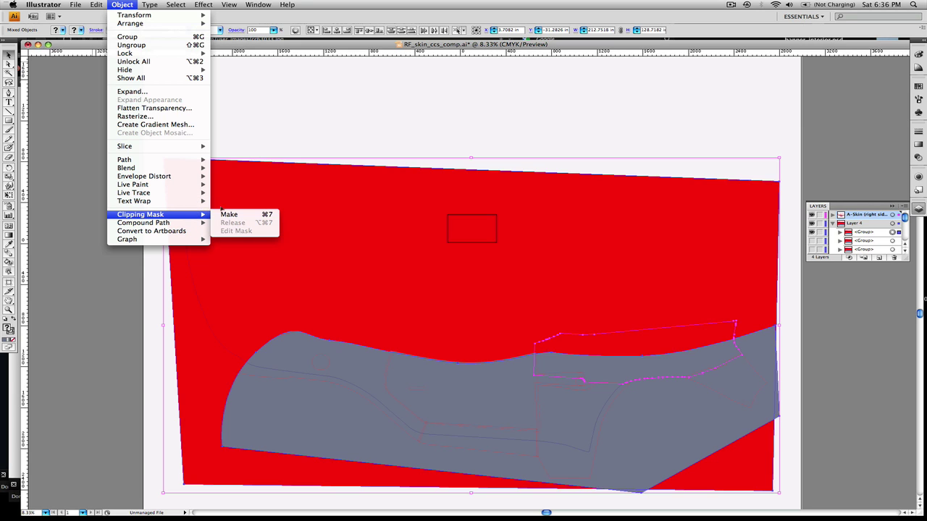
key(Delete)
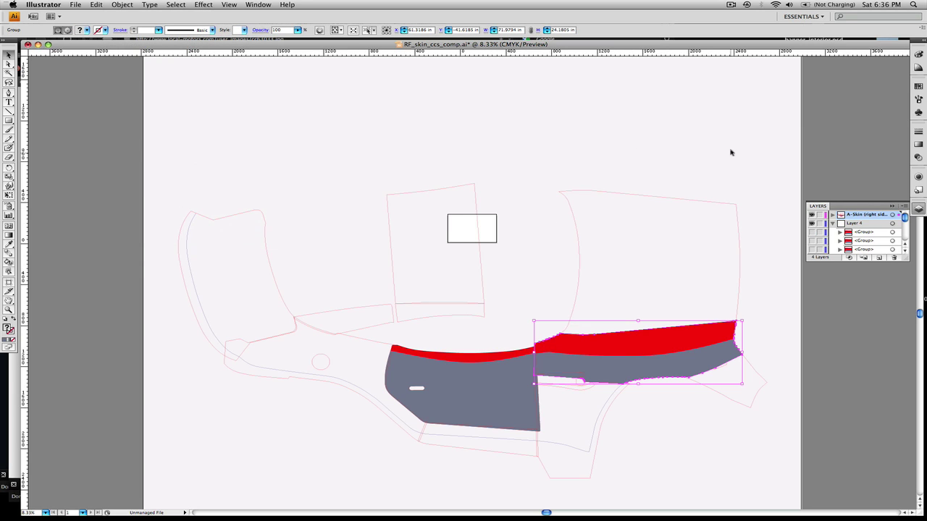
click(745, 231)
Step: Reveal a third fill copy and clip it to the large rear panel outline, filling it red
click(740, 253)
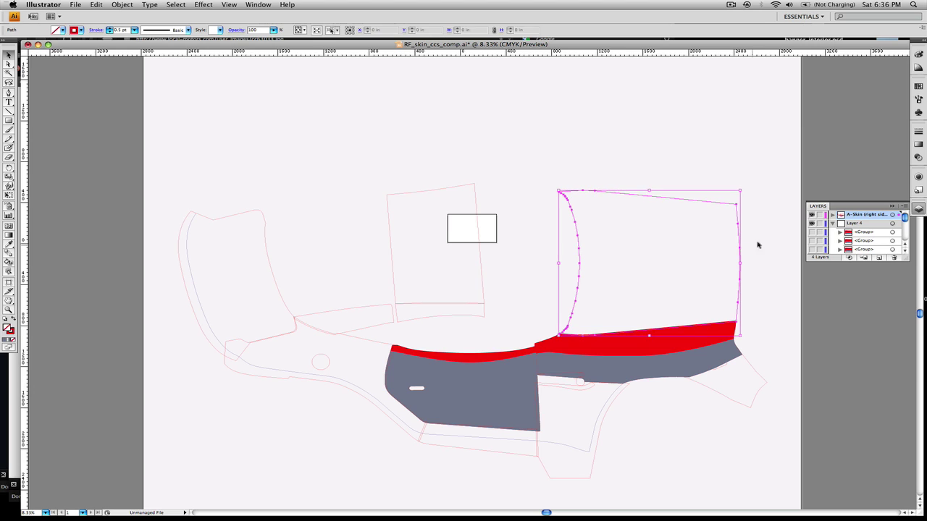
click(811, 241)
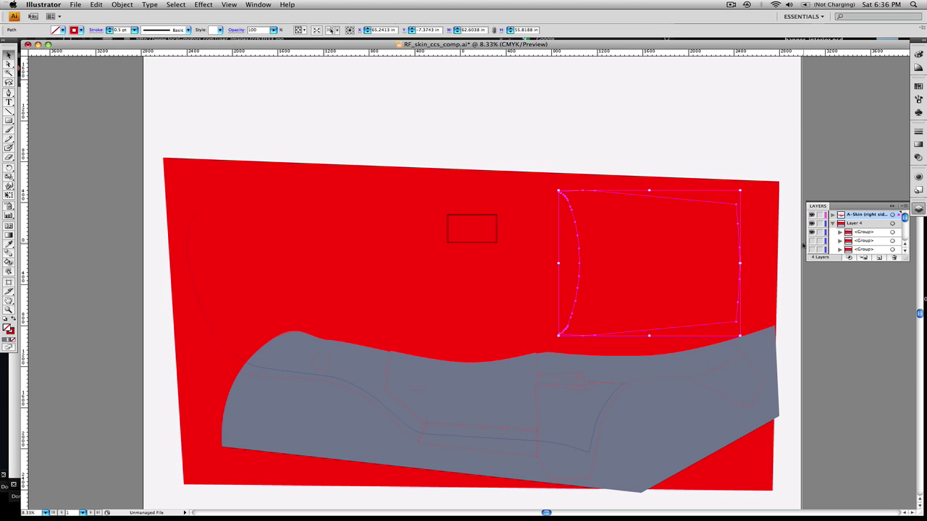
shift+click(763, 257)
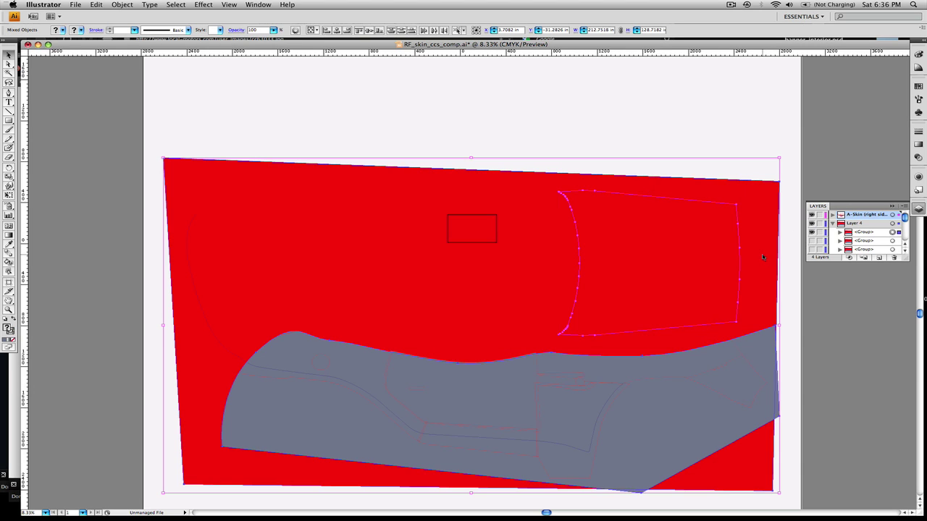
click(121, 4)
mouse_move(182, 217)
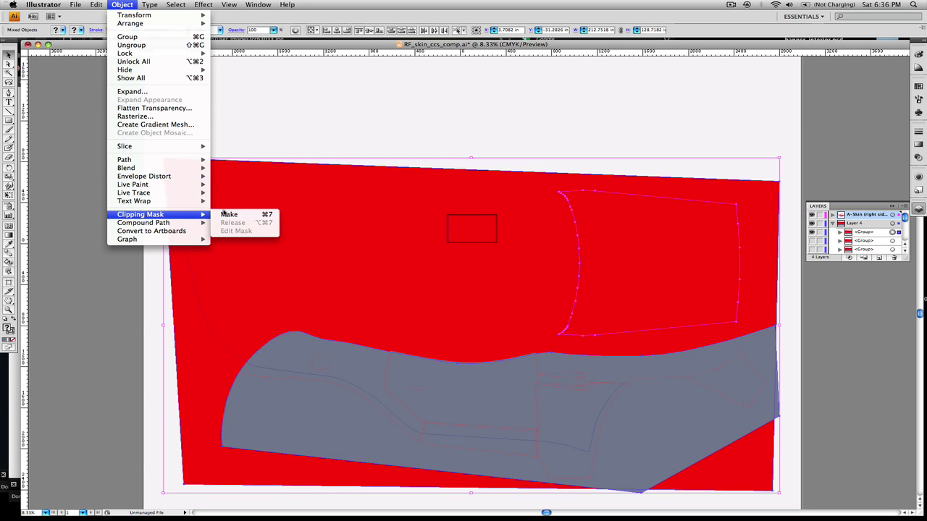
click(250, 216)
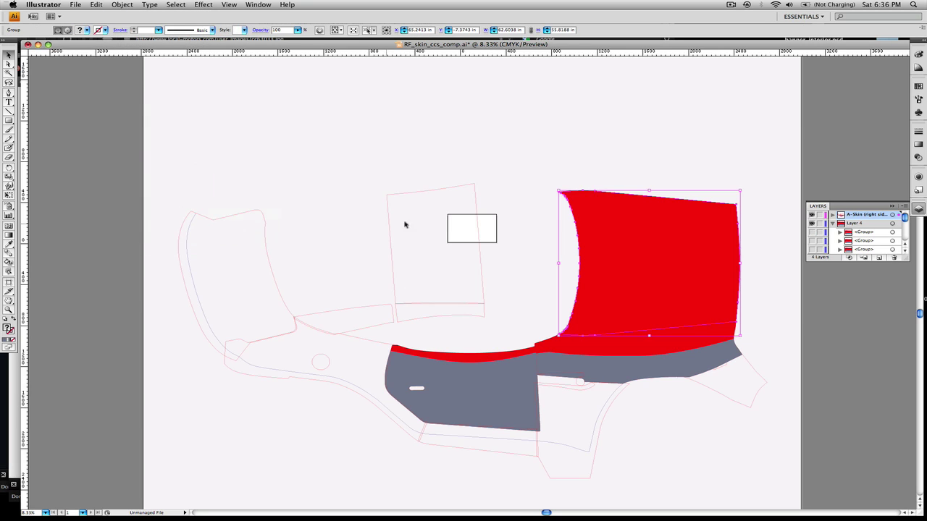
click(664, 123)
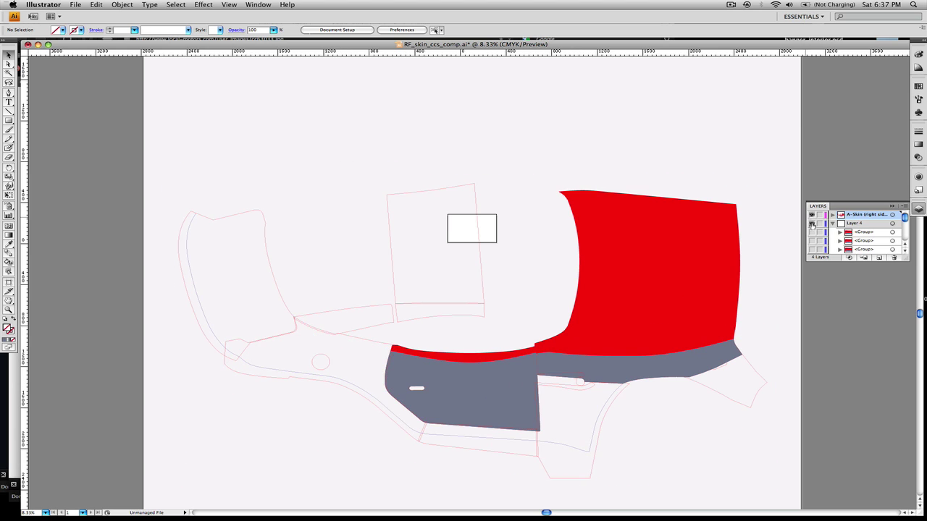
Step: Expand the right-side skin layer to list its part sublayers
mouse_move(904, 217)
mouse_down()
mouse_move(904, 235)
mouse_move(904, 217)
mouse_up()
click(833, 215)
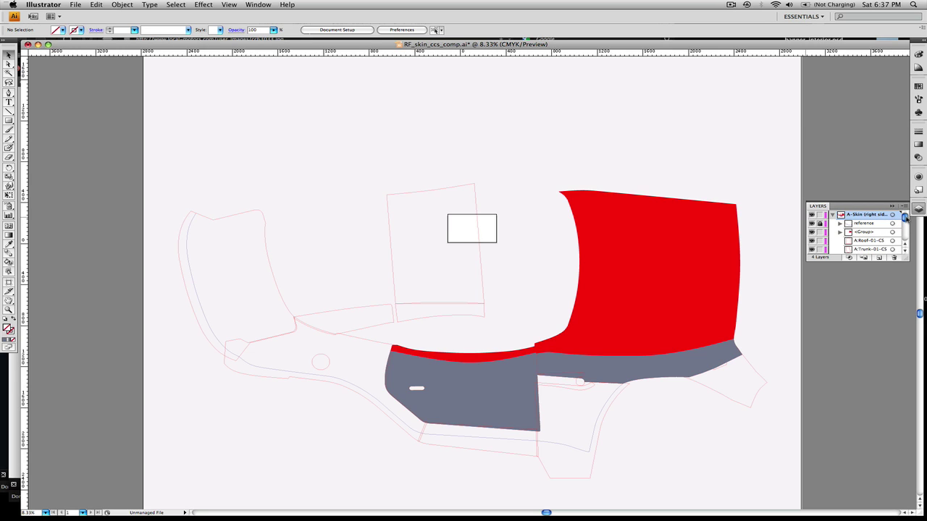
scroll(904, 221, down, 1)
scroll(905, 221, up, 1)
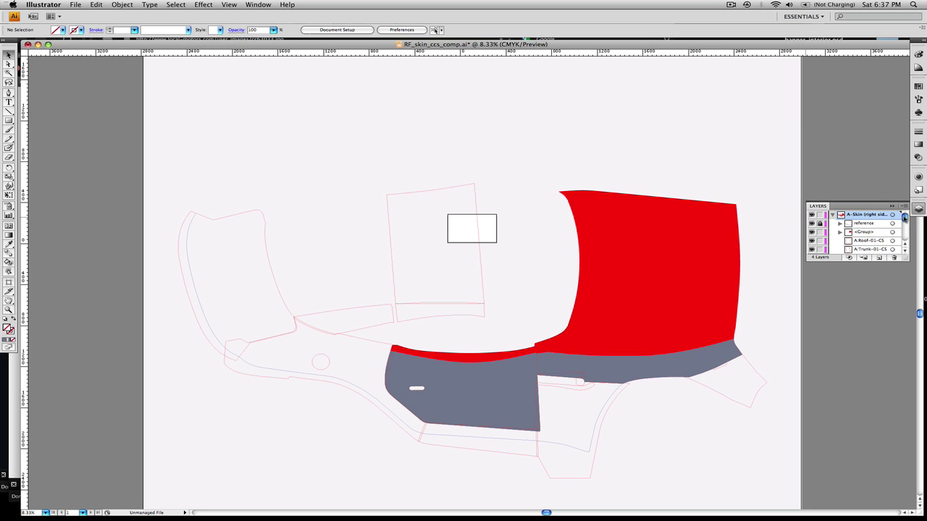
Step: Toggle visibility of the roof, trunk and door panel fill sublayers off and on to check them
click(811, 240)
click(812, 240)
click(812, 247)
click(812, 248)
scroll(904, 220, down, 3)
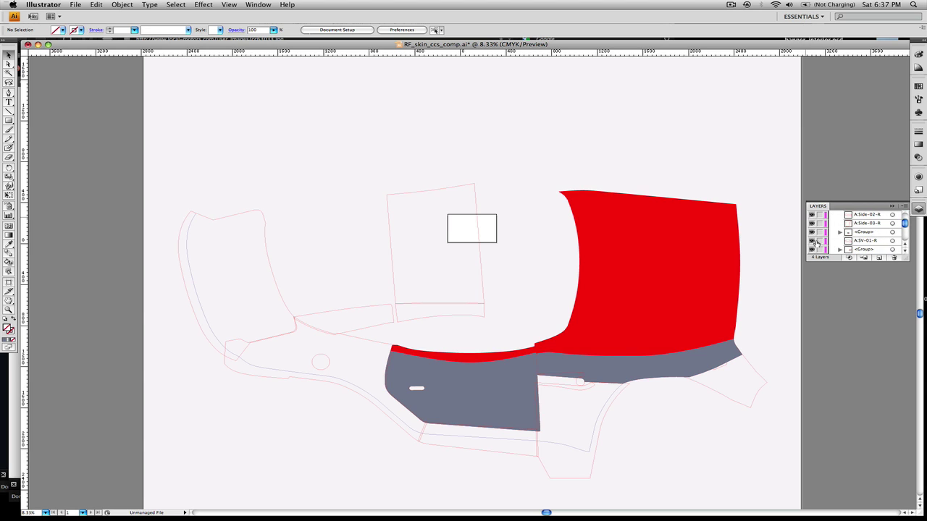
click(812, 232)
click(812, 232)
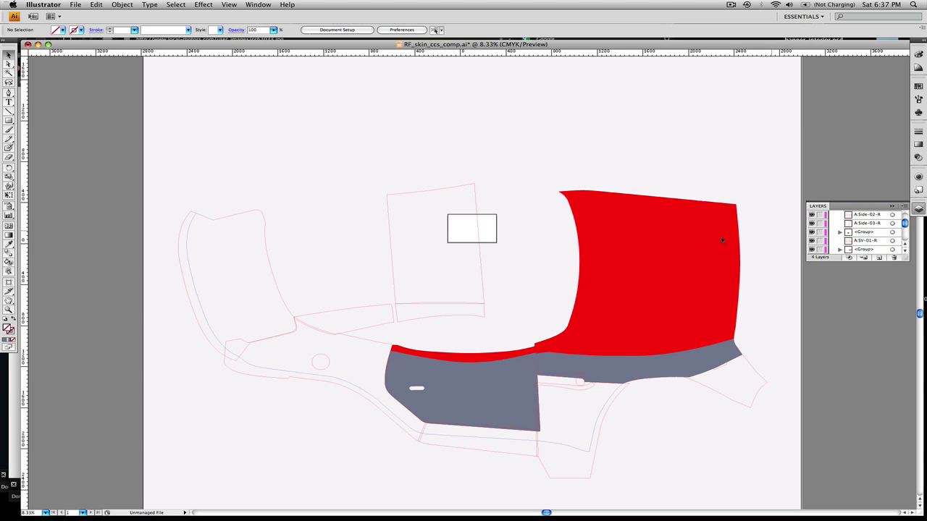